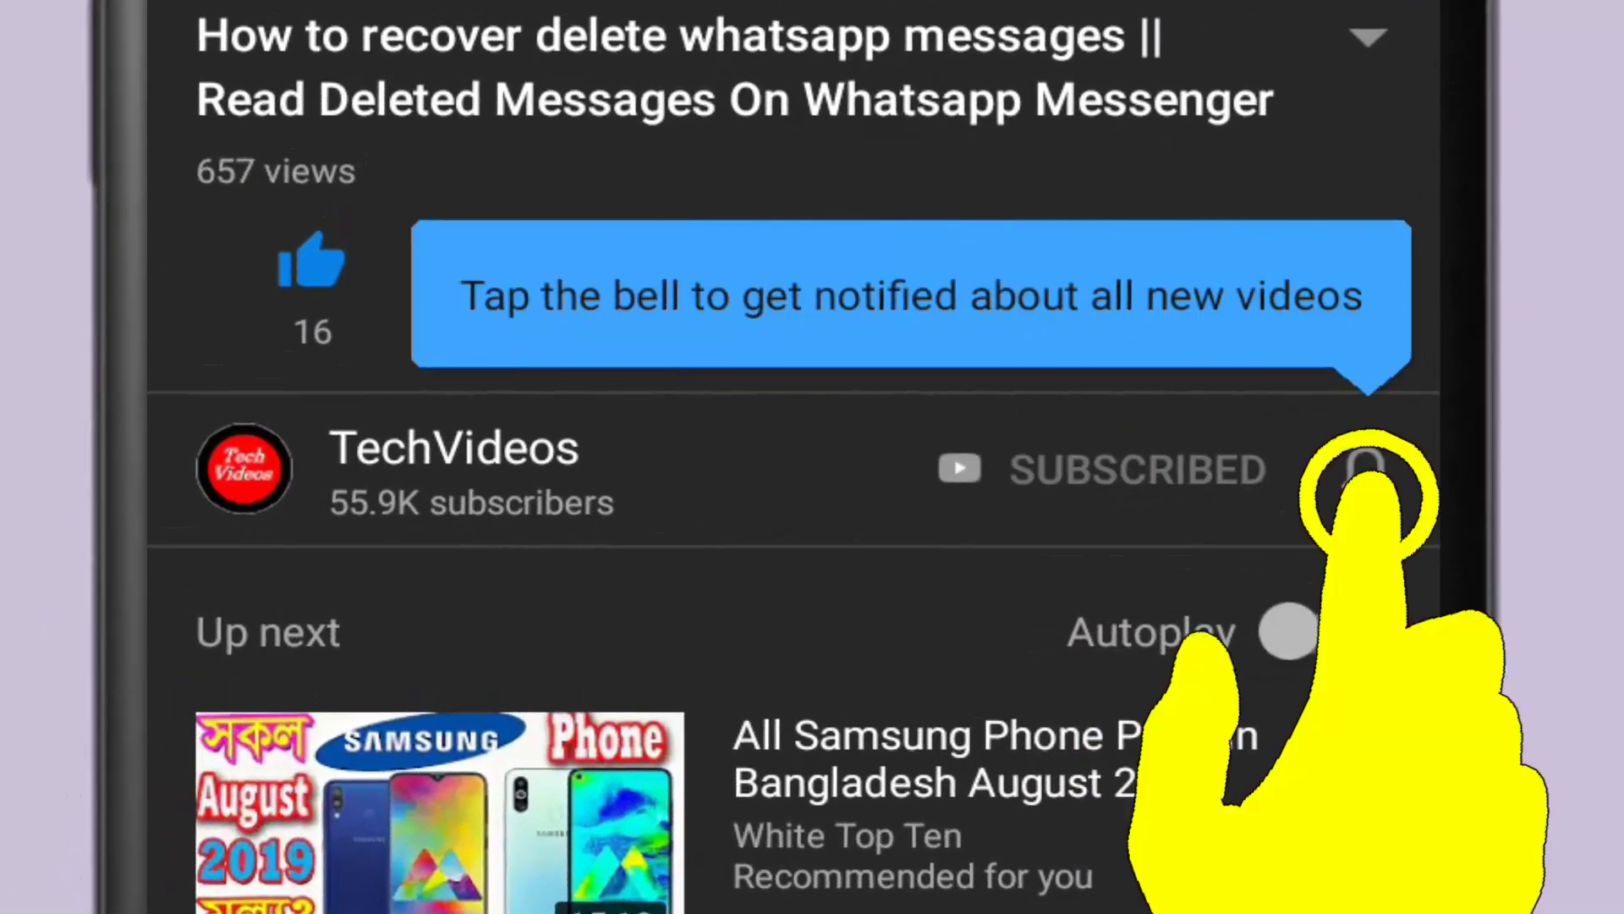
- Set the TechVideos channel's notification bell to All uploads
left_click(1366, 470)
left_click(1366, 330)
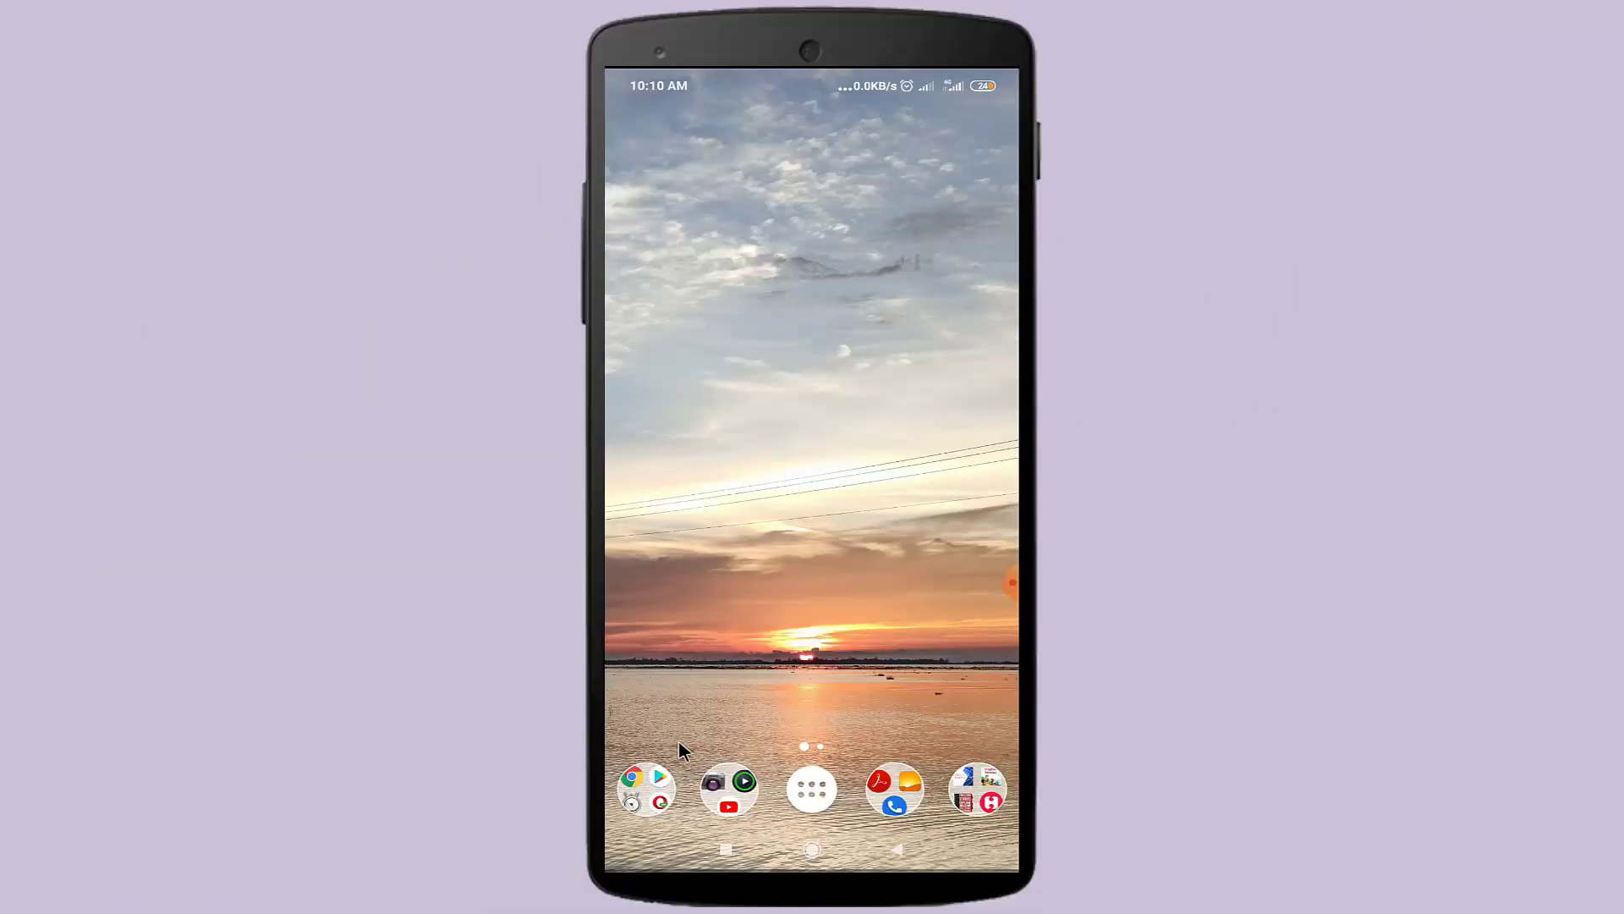
- Launch Chrome from the dock folder on the home screen
left_click(648, 786)
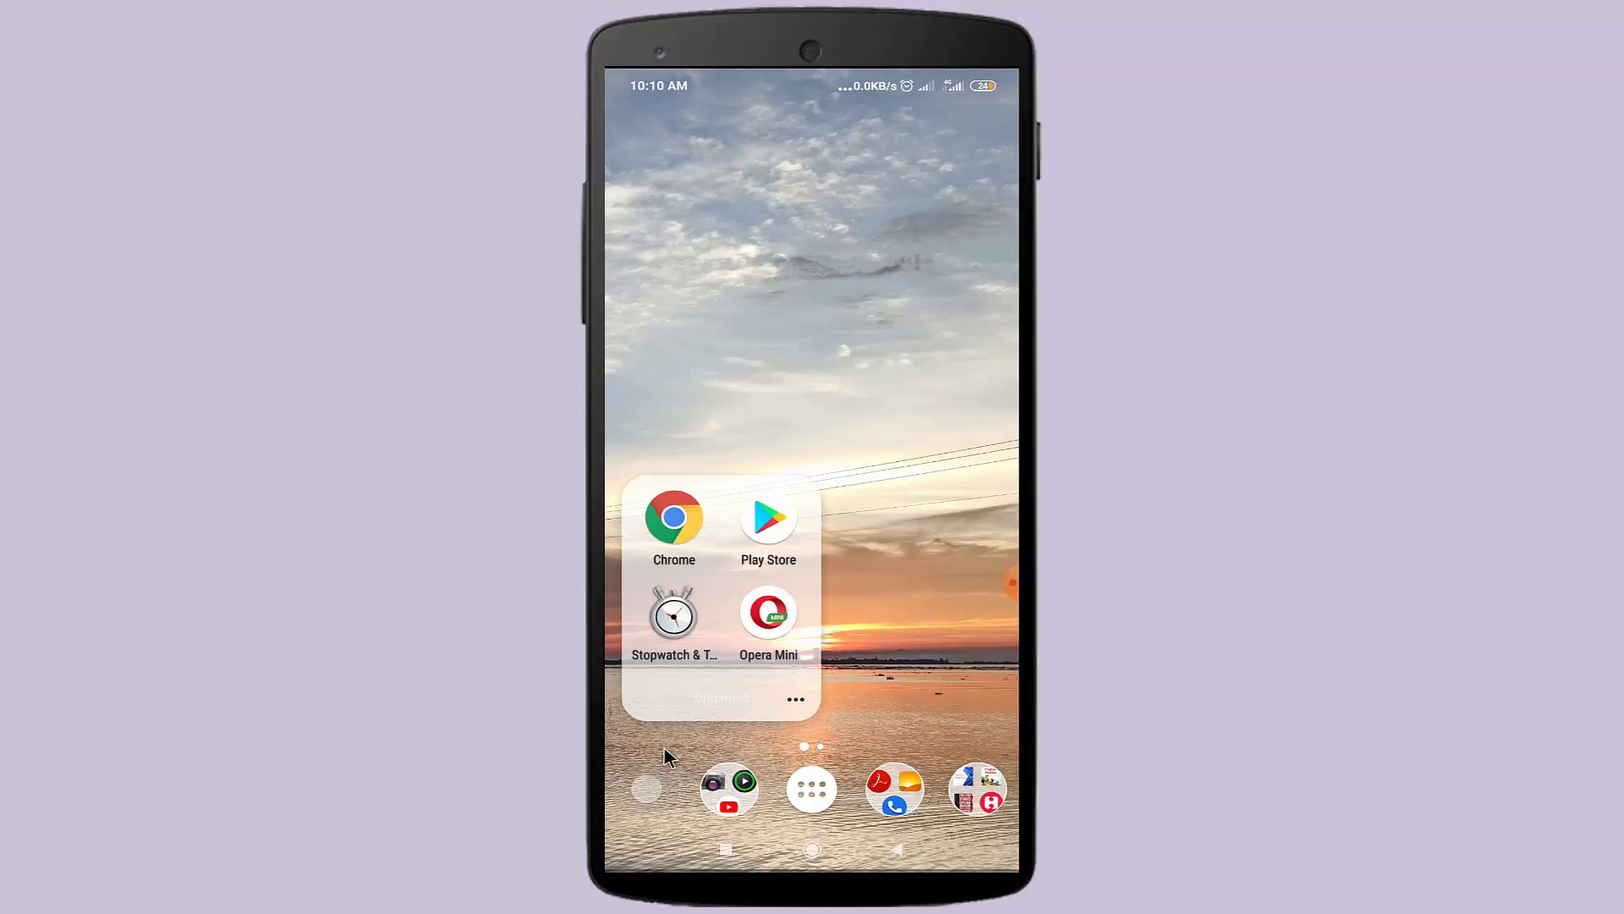
left_click(675, 518)
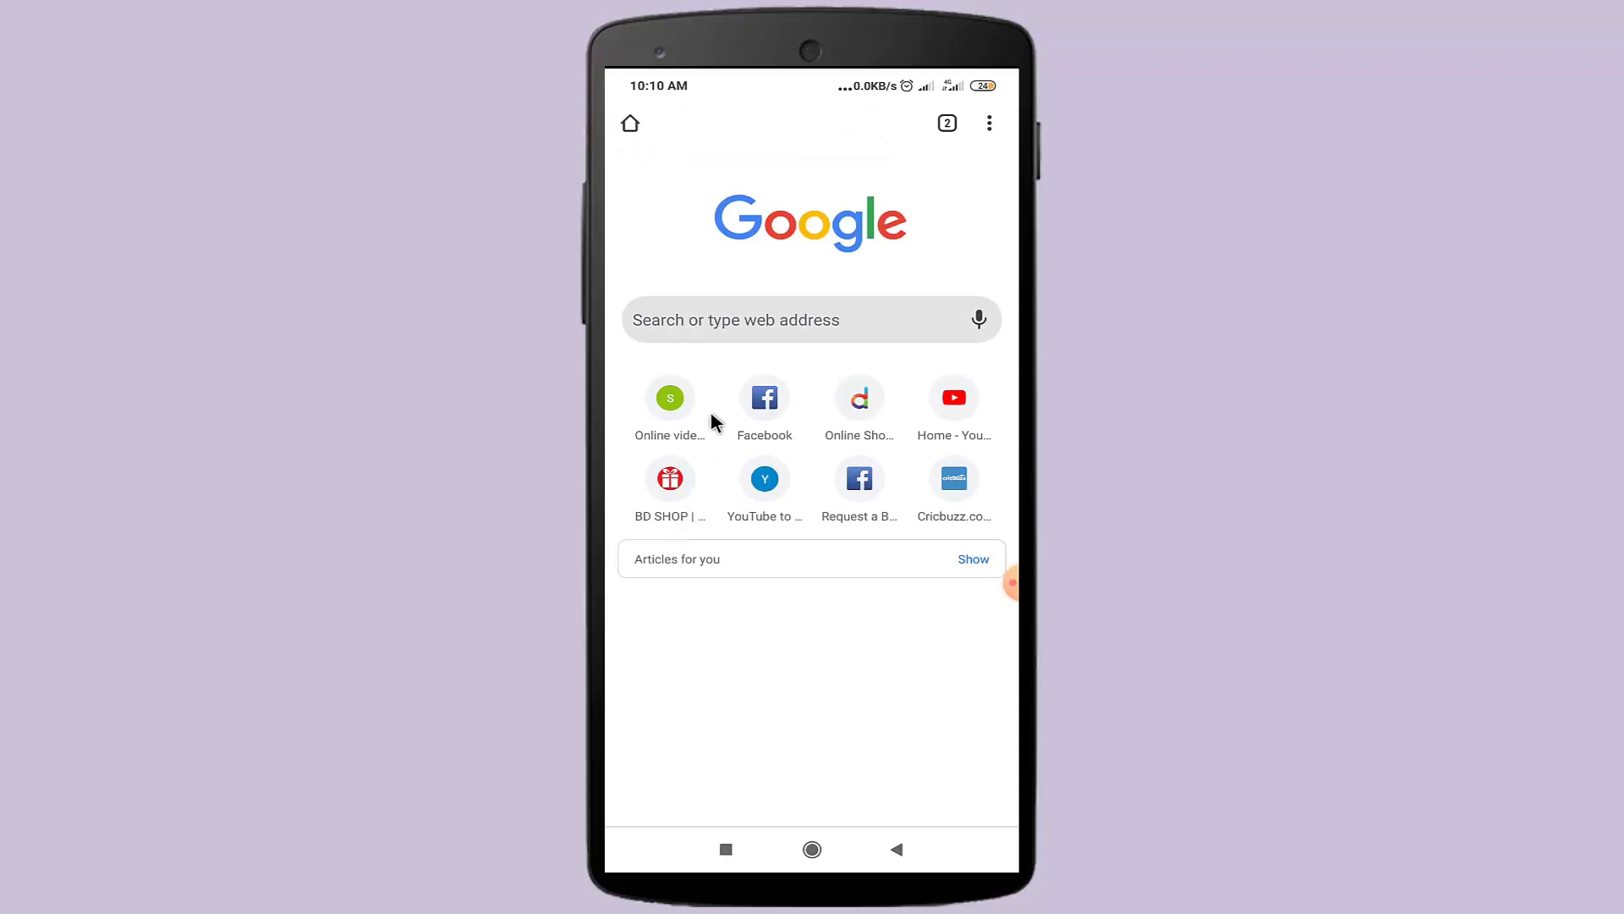
- Enter youtube.com in Chrome's address box and load the mobile YouTube home page
left_click(739, 319)
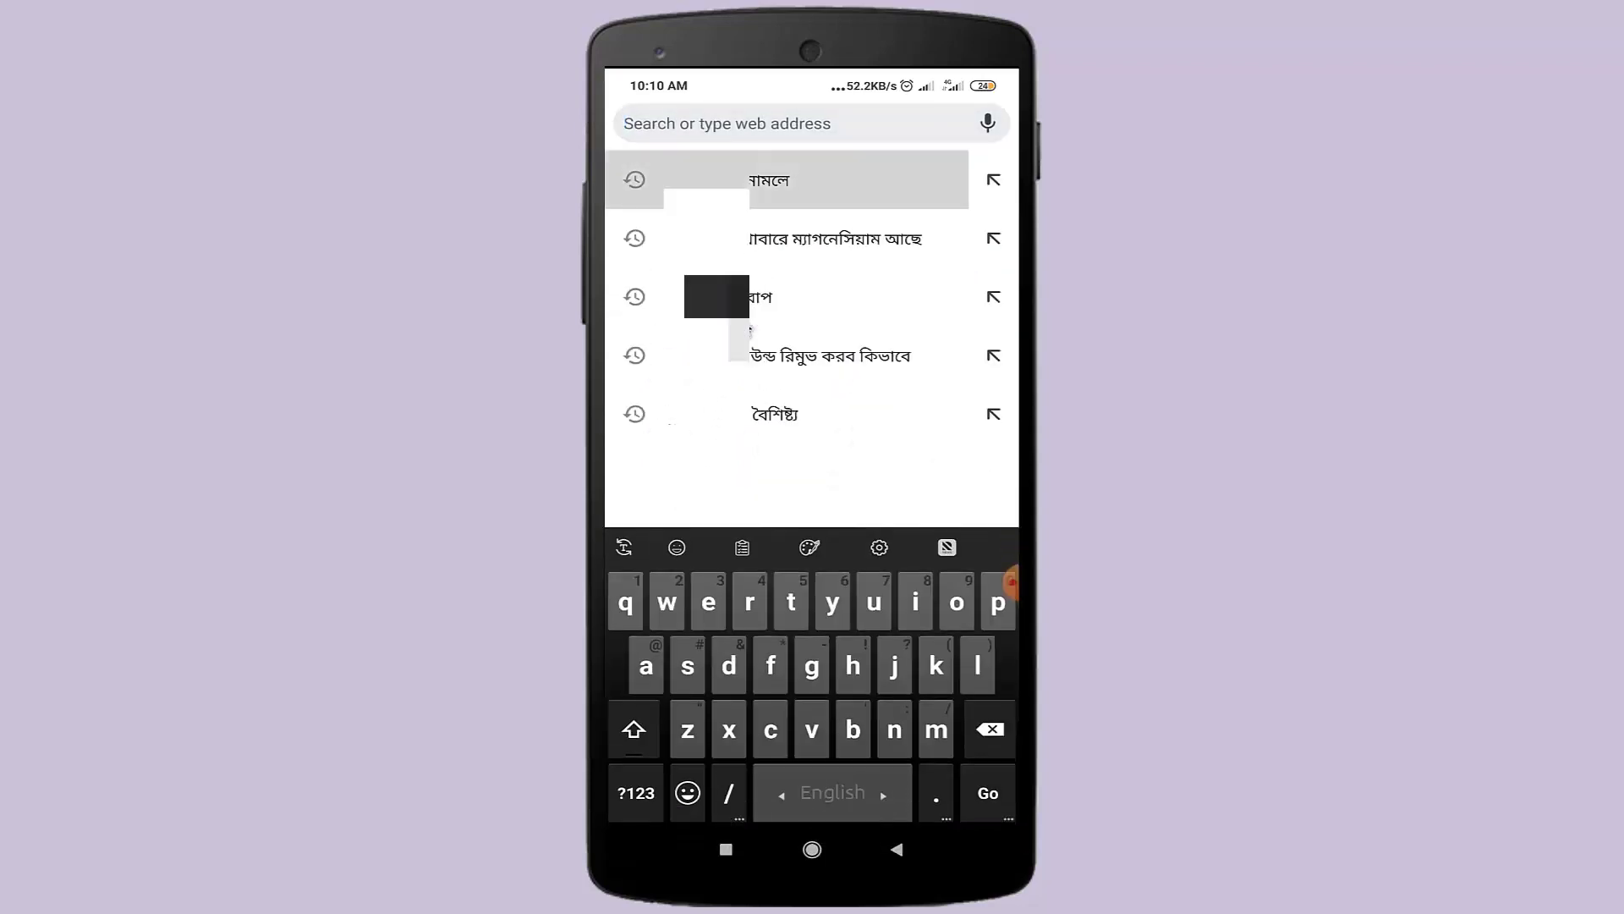
left_click(836, 602)
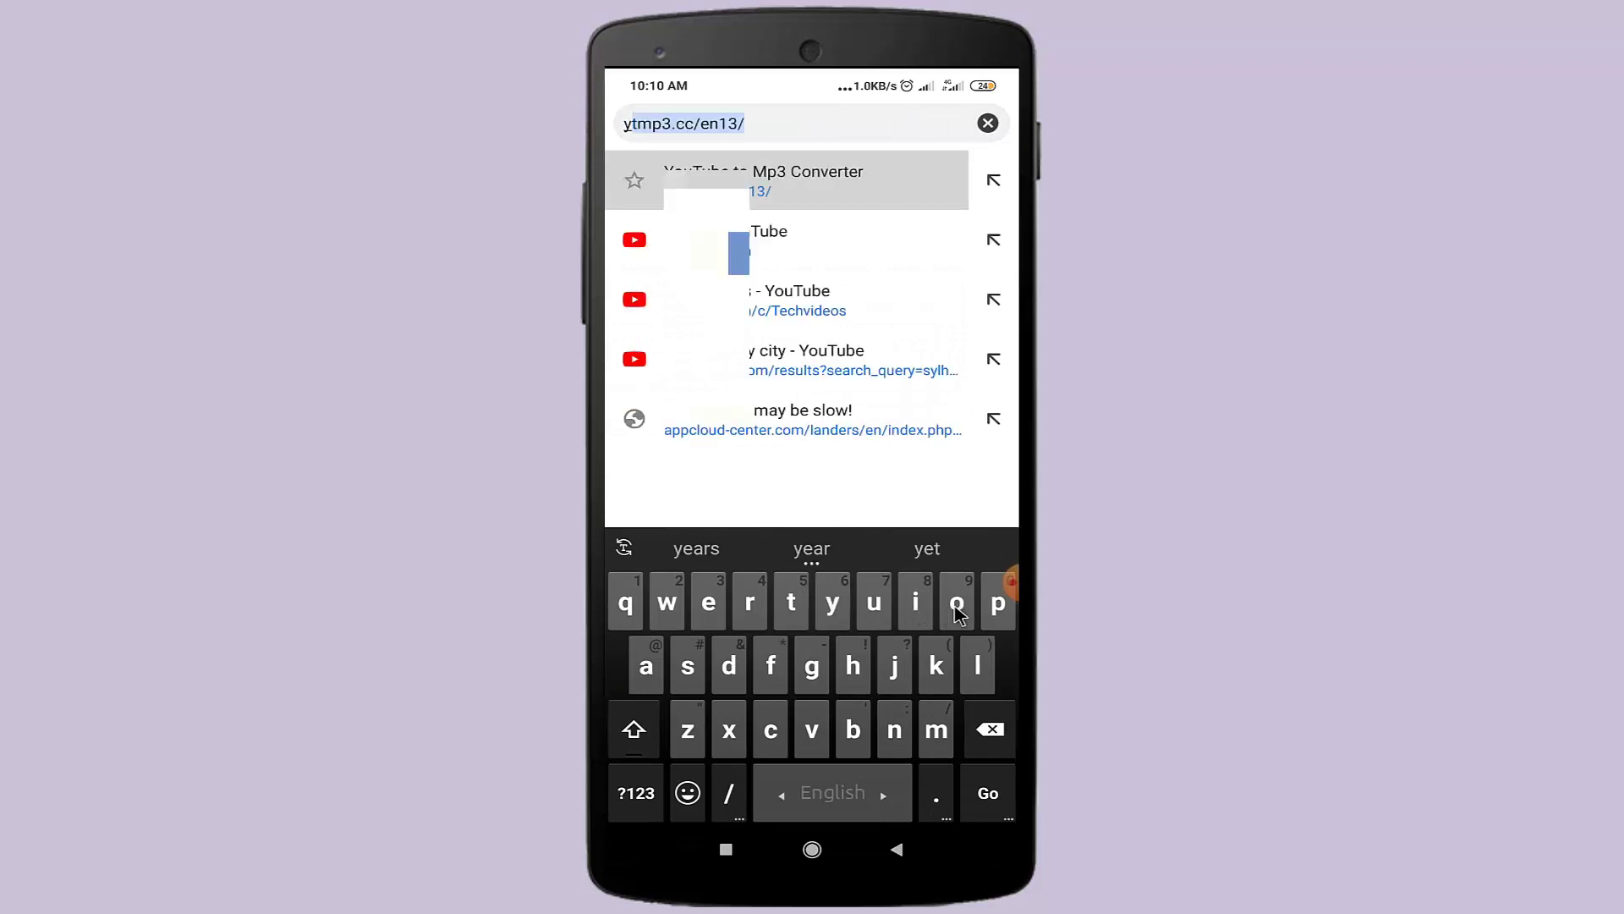
left_click(955, 607)
left_click(874, 602)
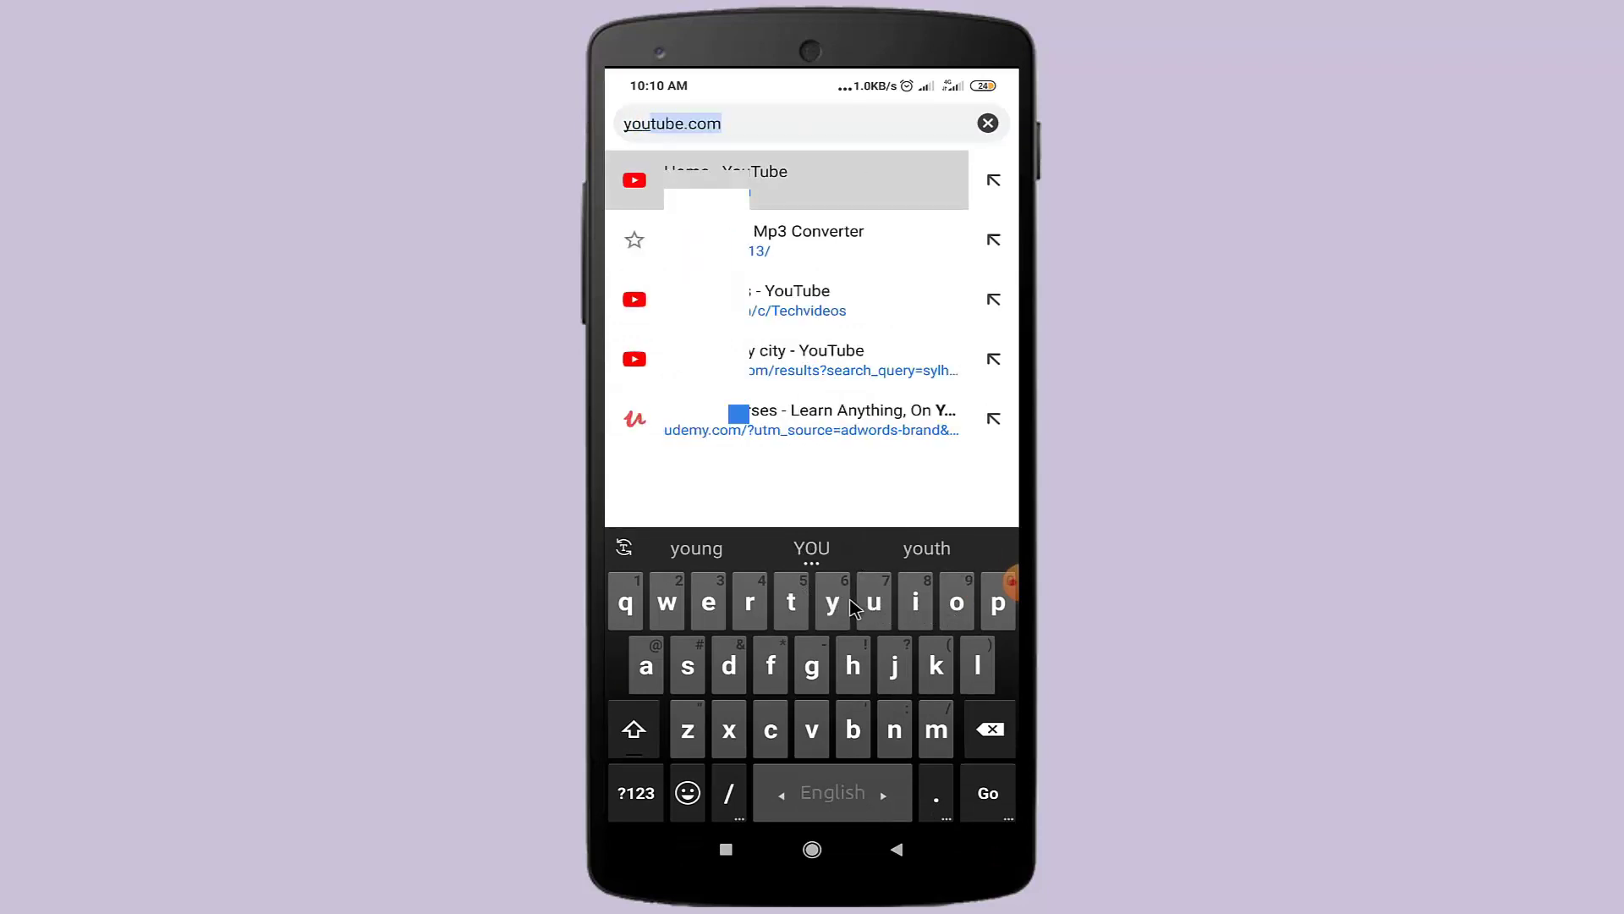
left_click(791, 602)
left_click(874, 602)
left_click(854, 734)
left_click(709, 603)
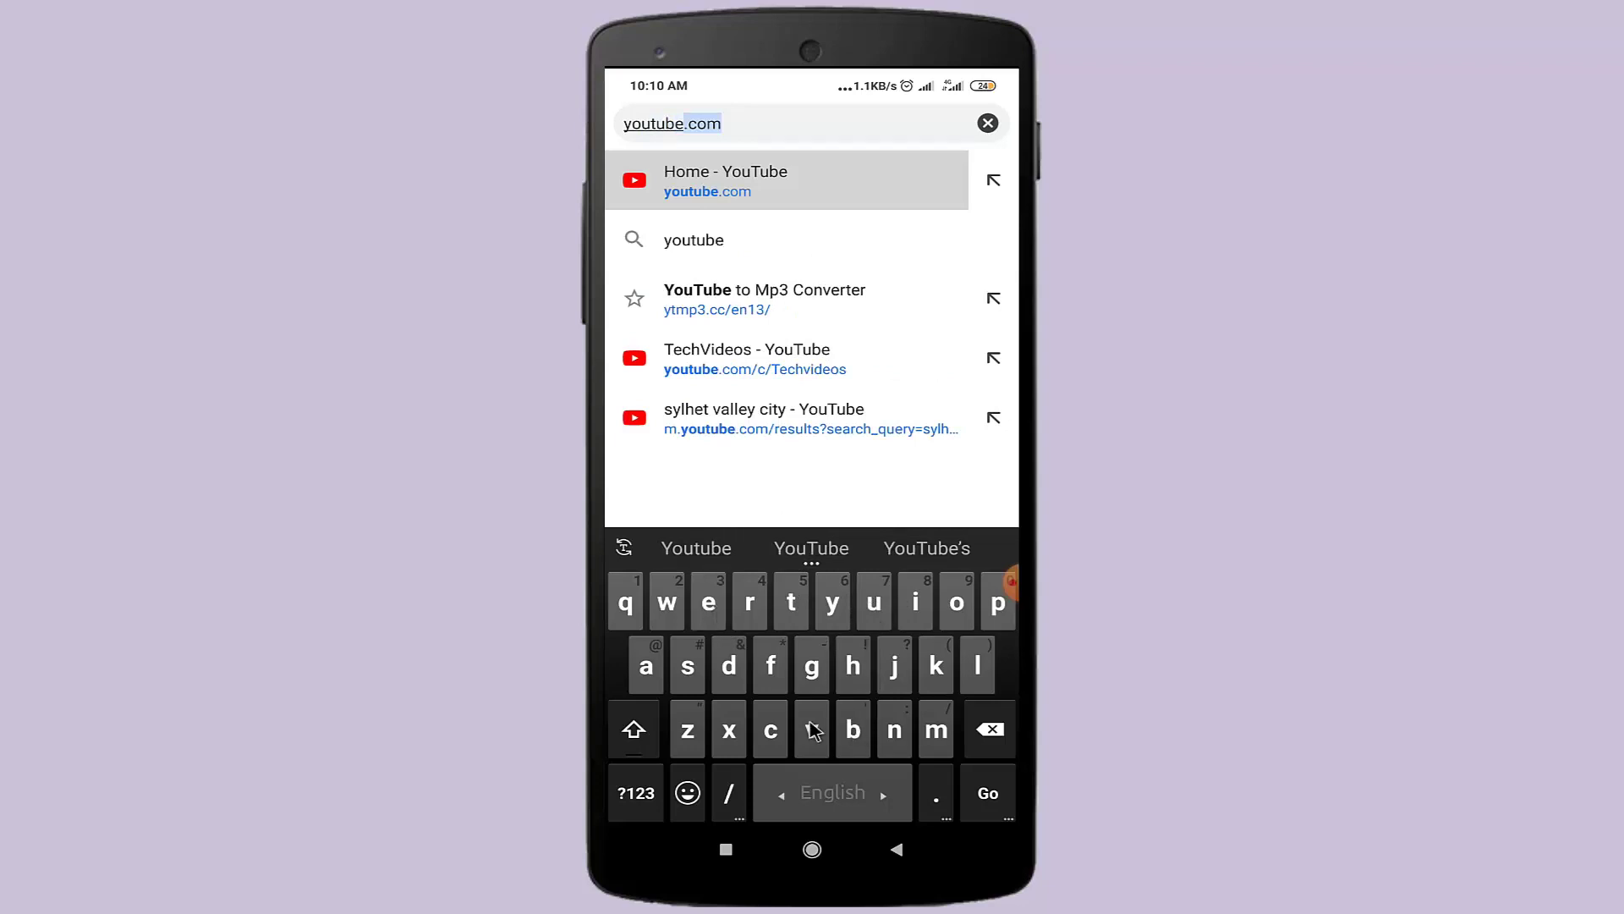
left_click(936, 796)
left_click(771, 729)
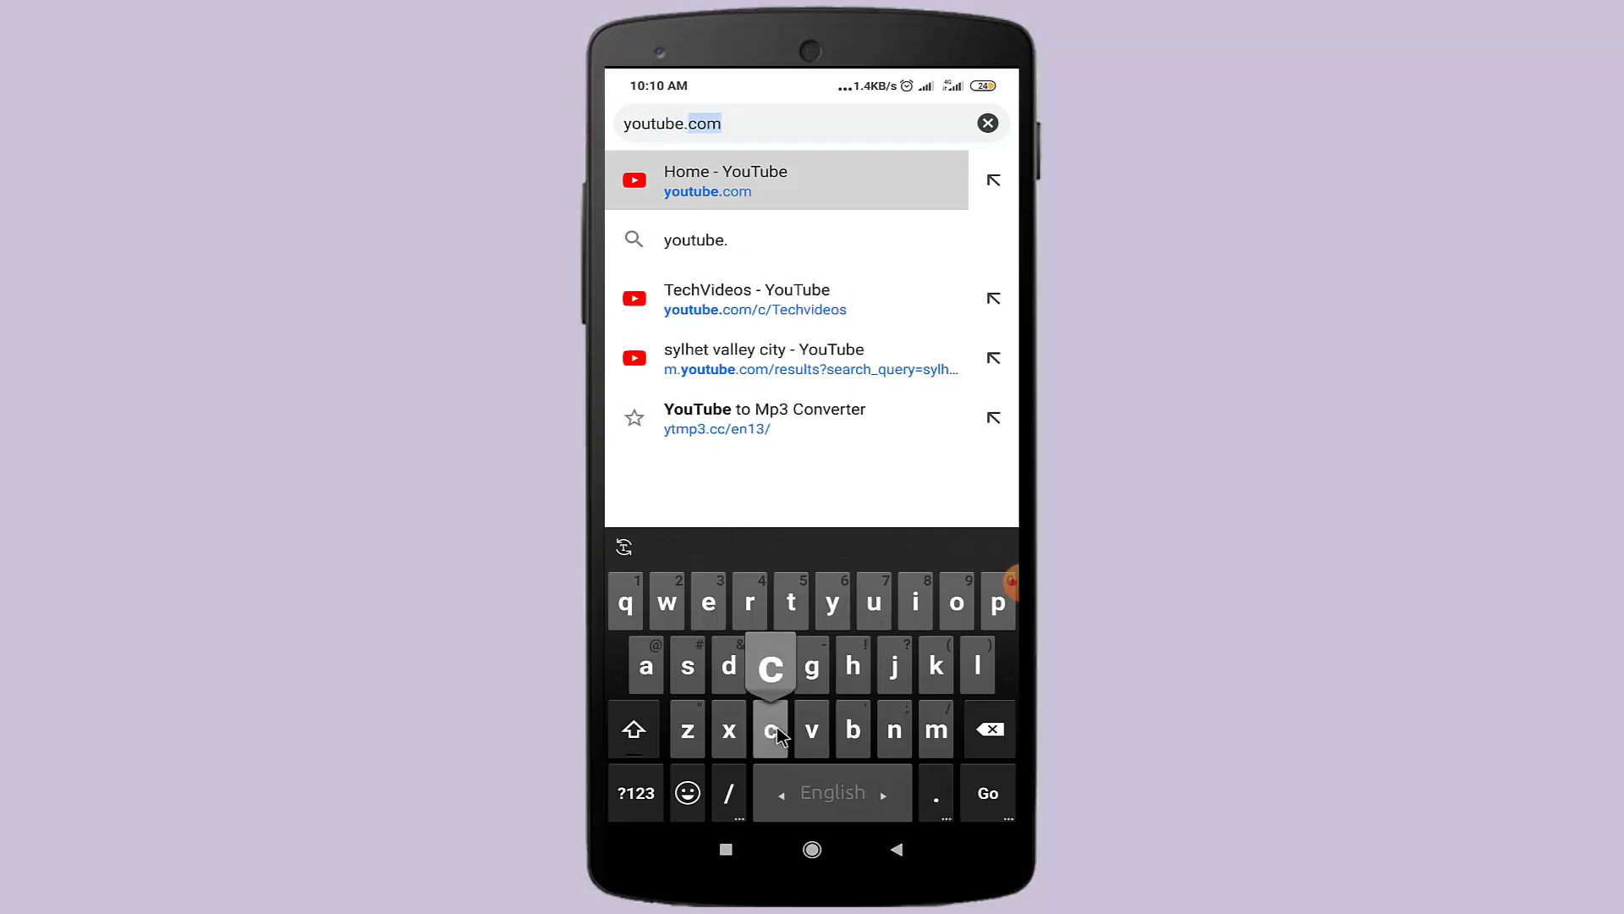
left_click(957, 603)
left_click(935, 729)
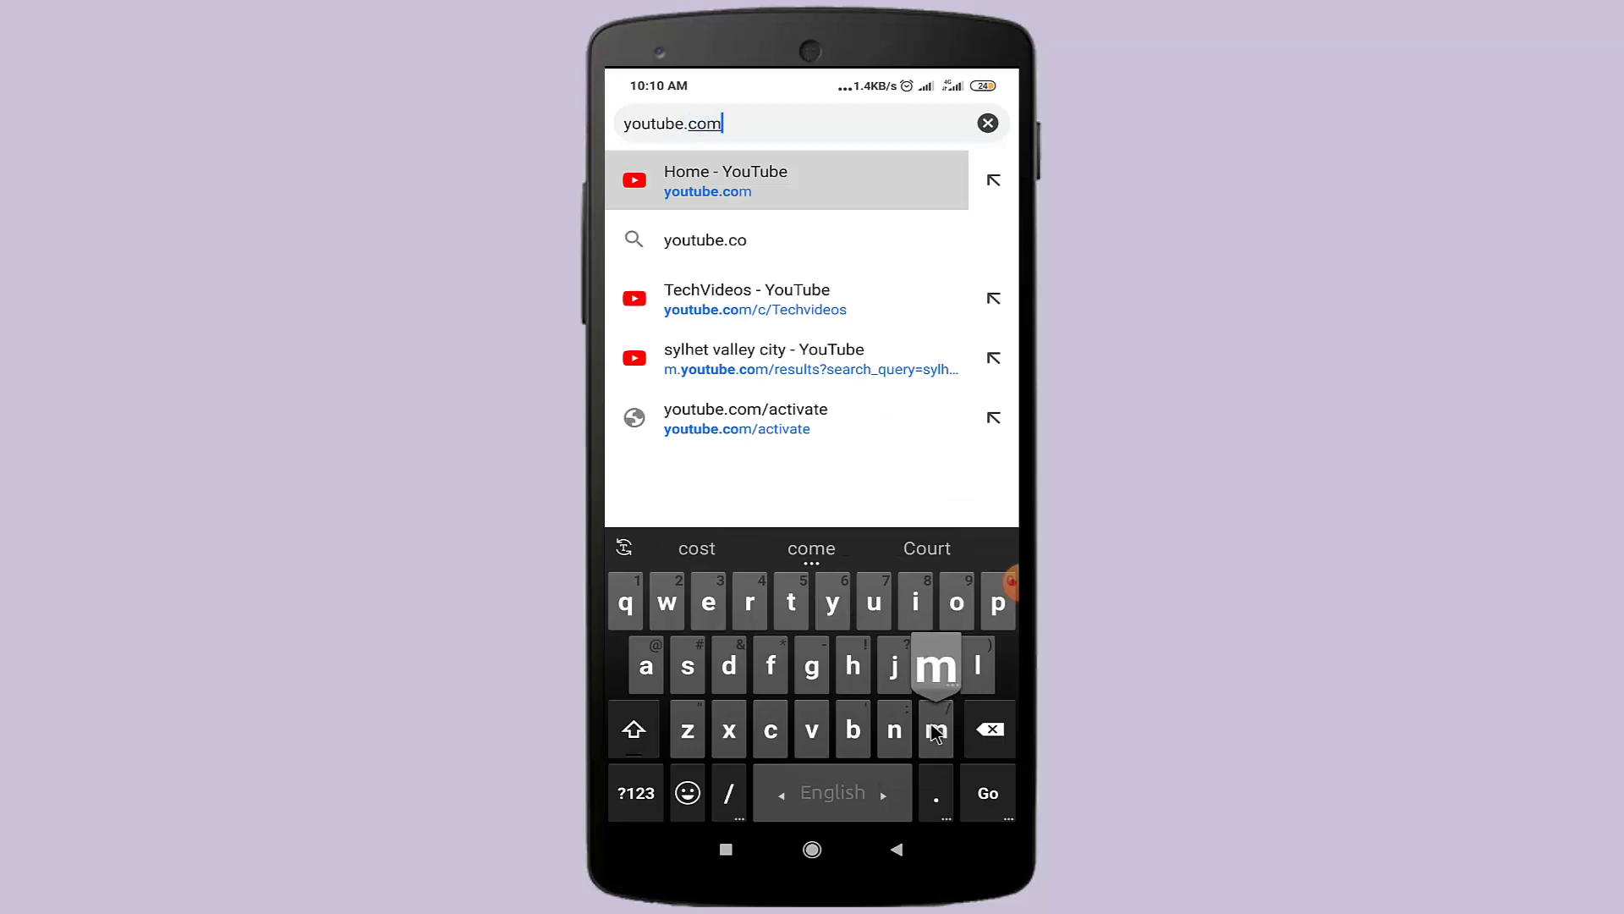
left_click(993, 793)
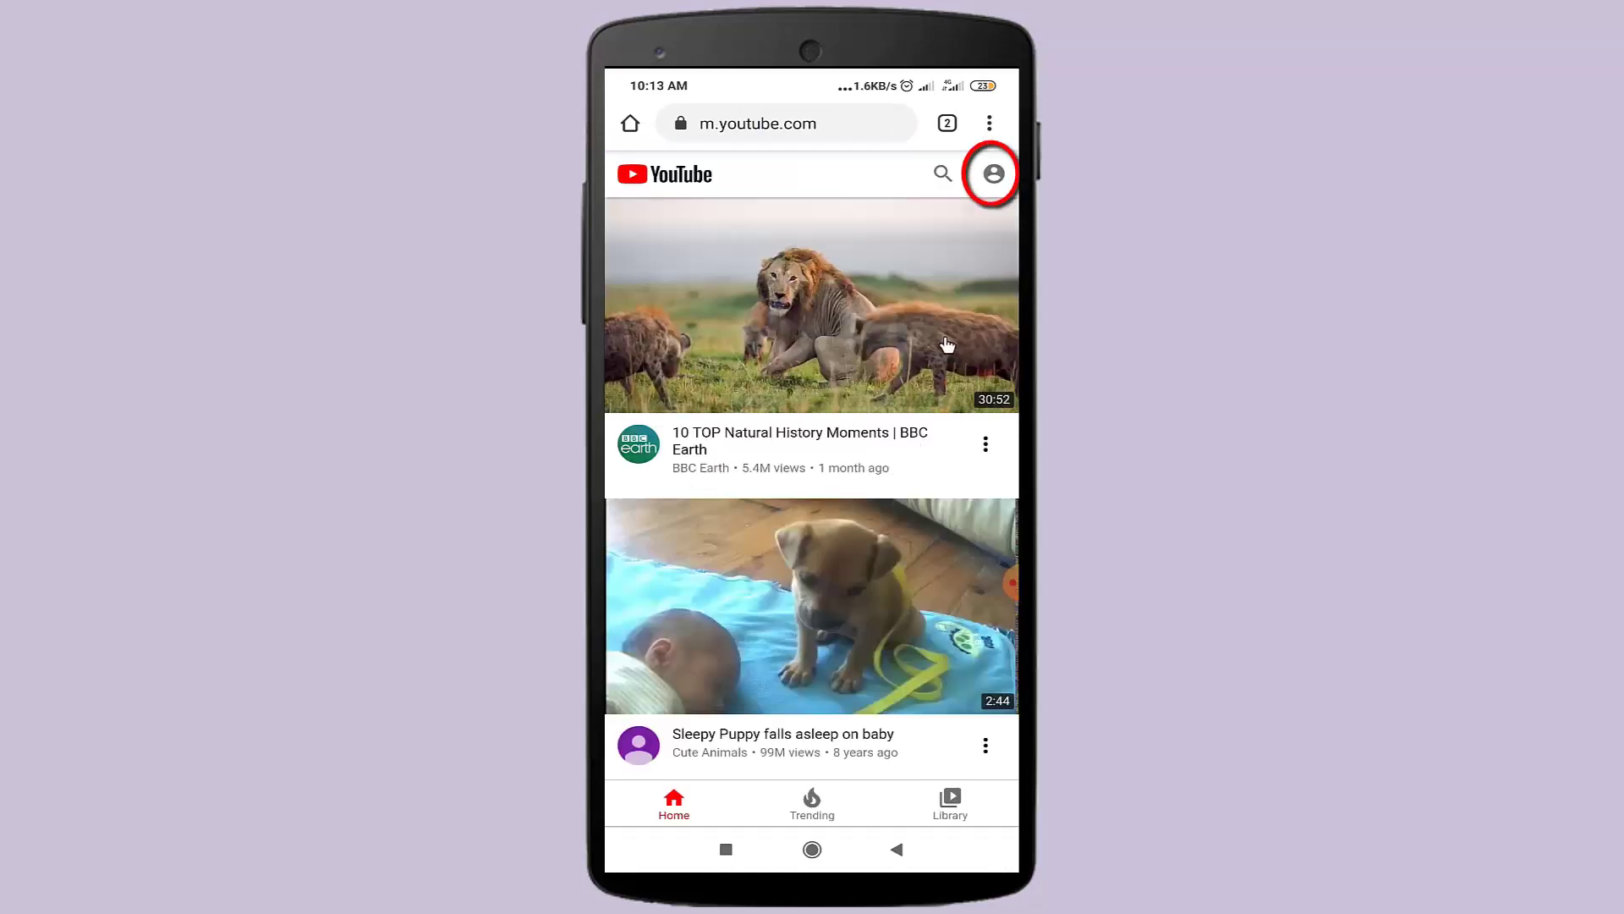
- Choose Sign in from the YouTube account menu to reach Google sign-in
left_click(994, 173)
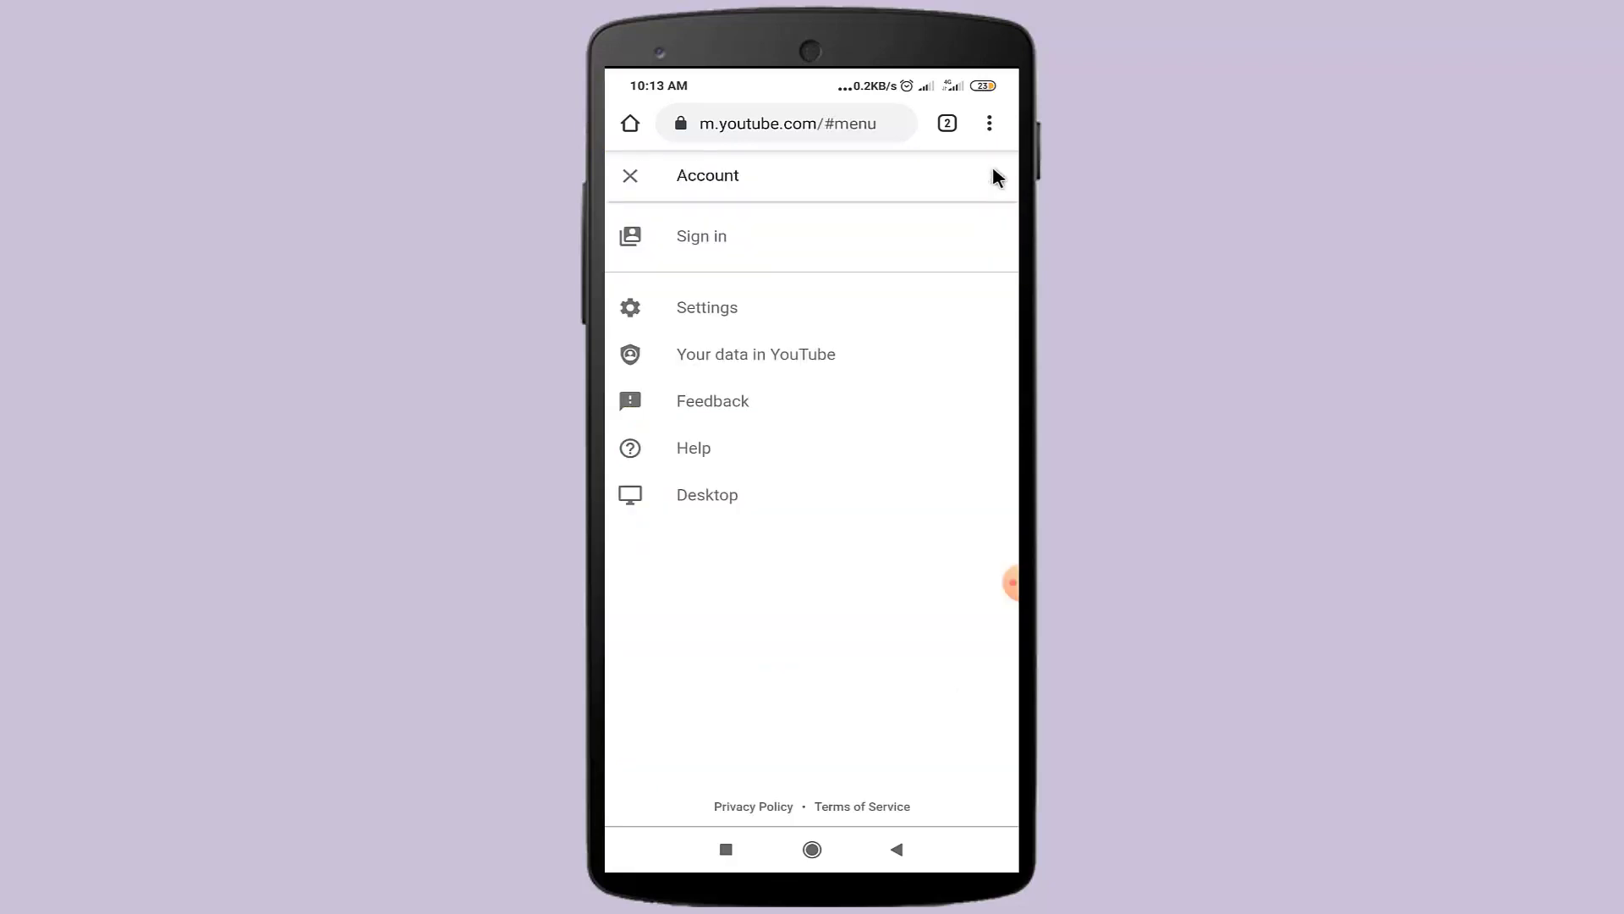
left_click(718, 242)
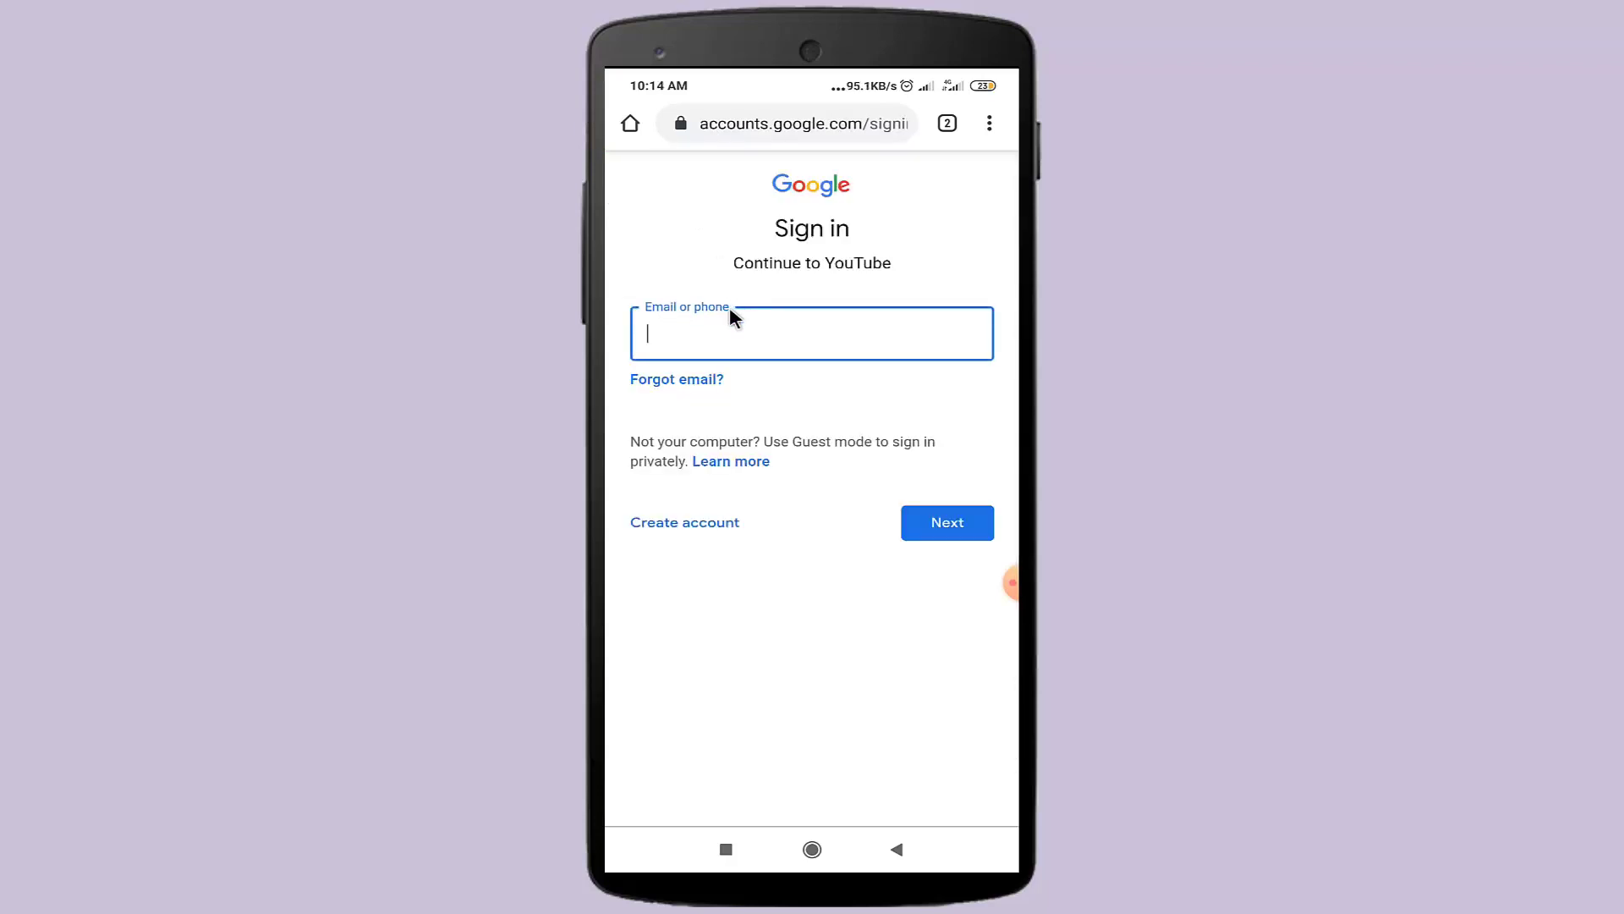
- Sign in to Google with the account's Gmail address and password
left_click(735, 329)
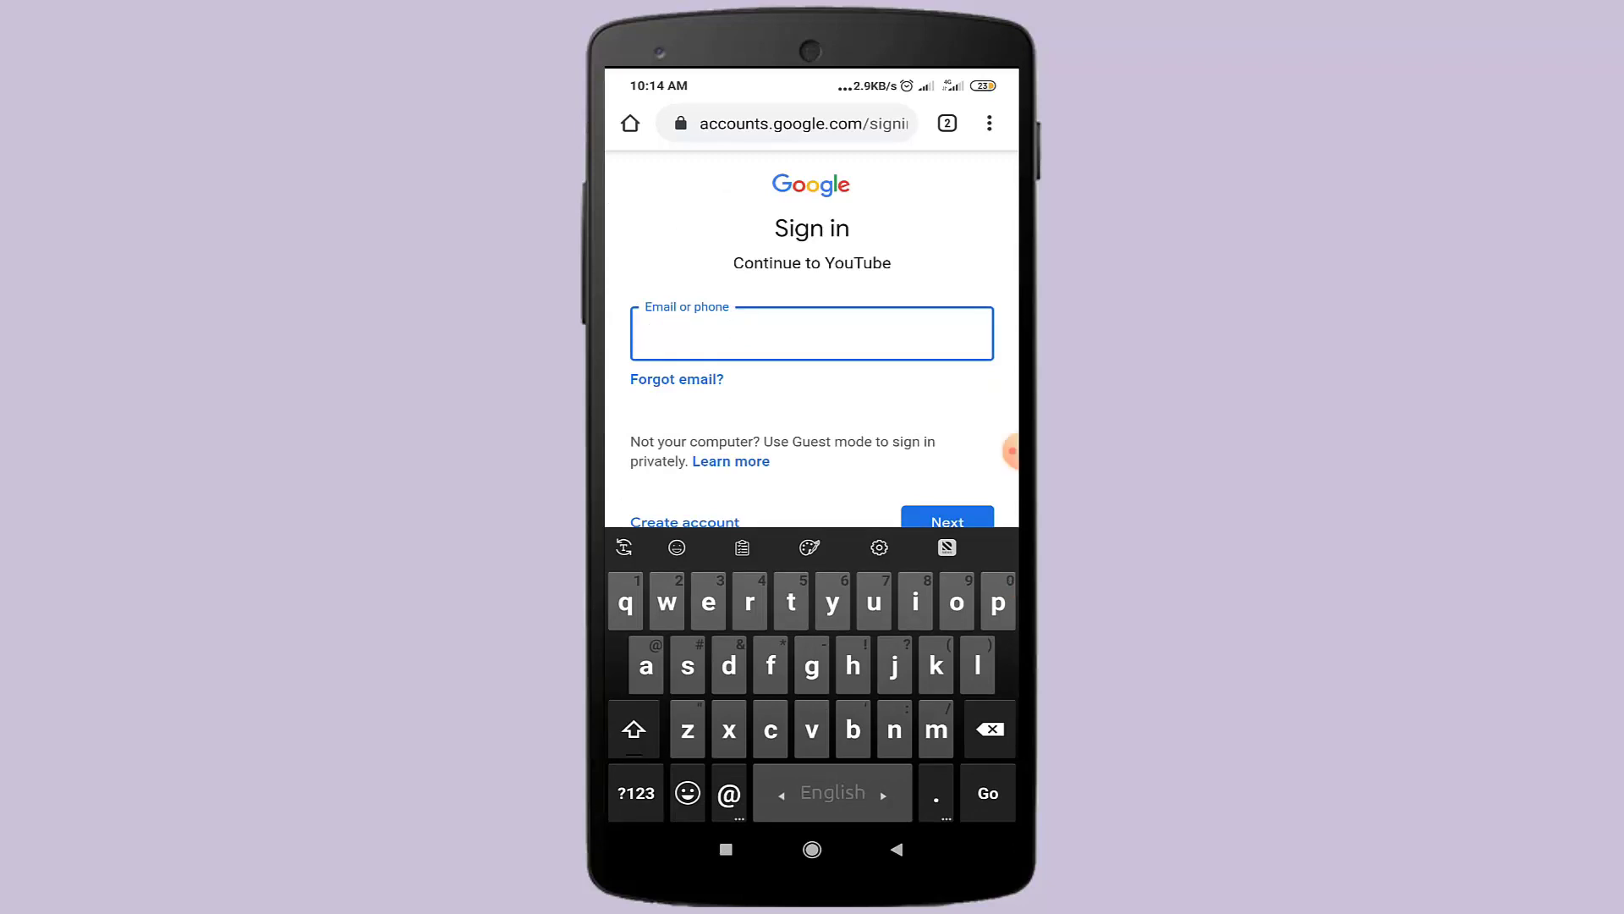
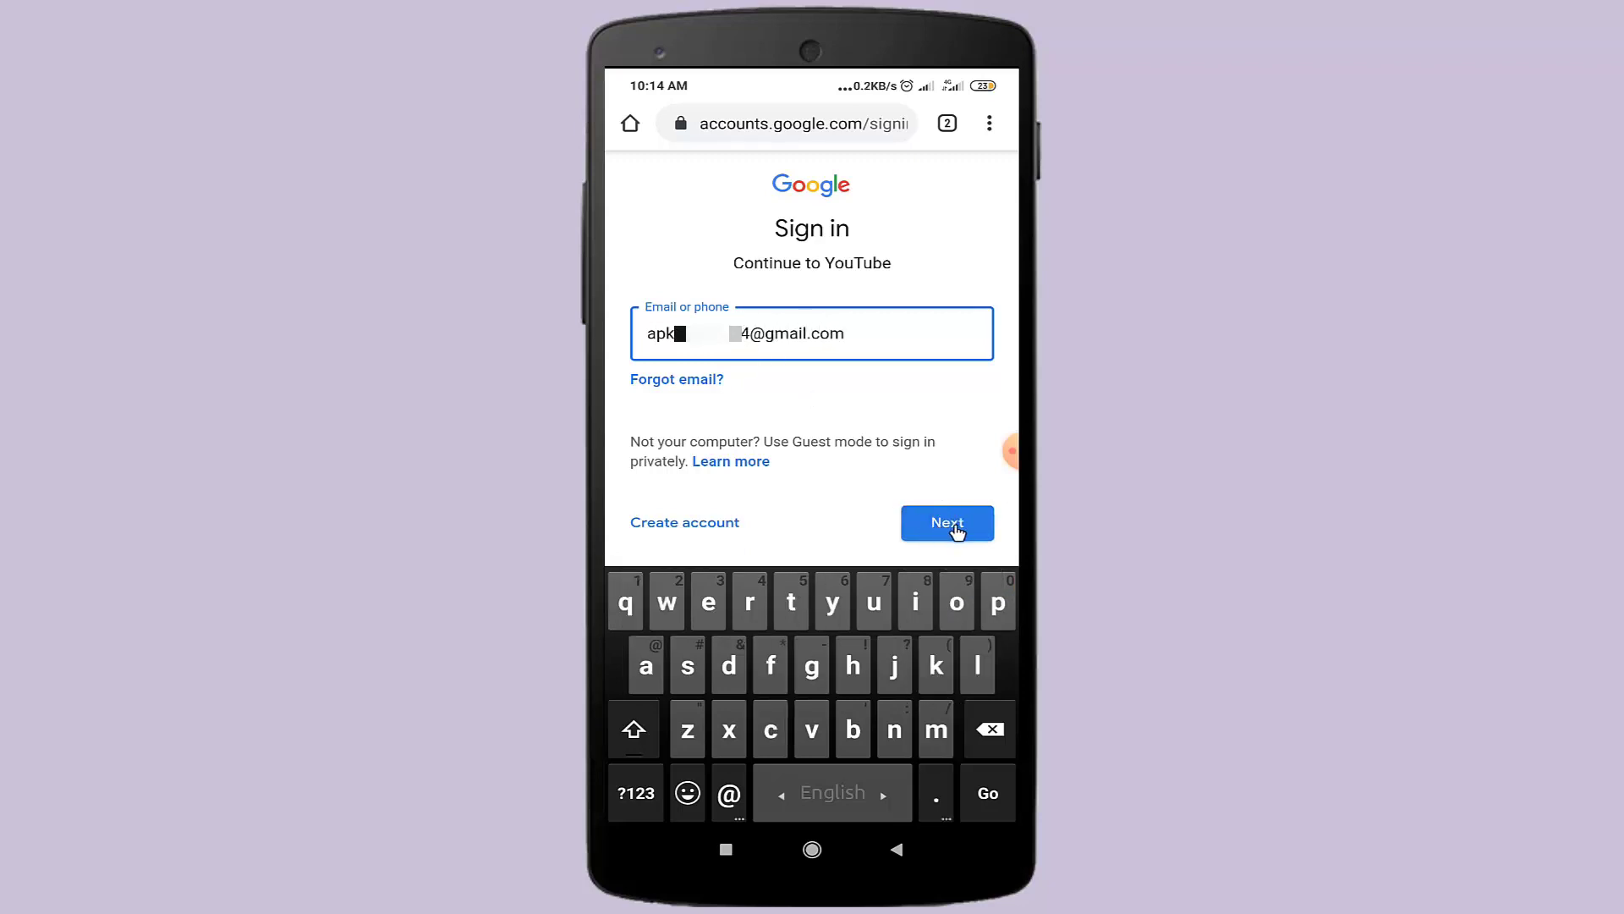
left_click(952, 522)
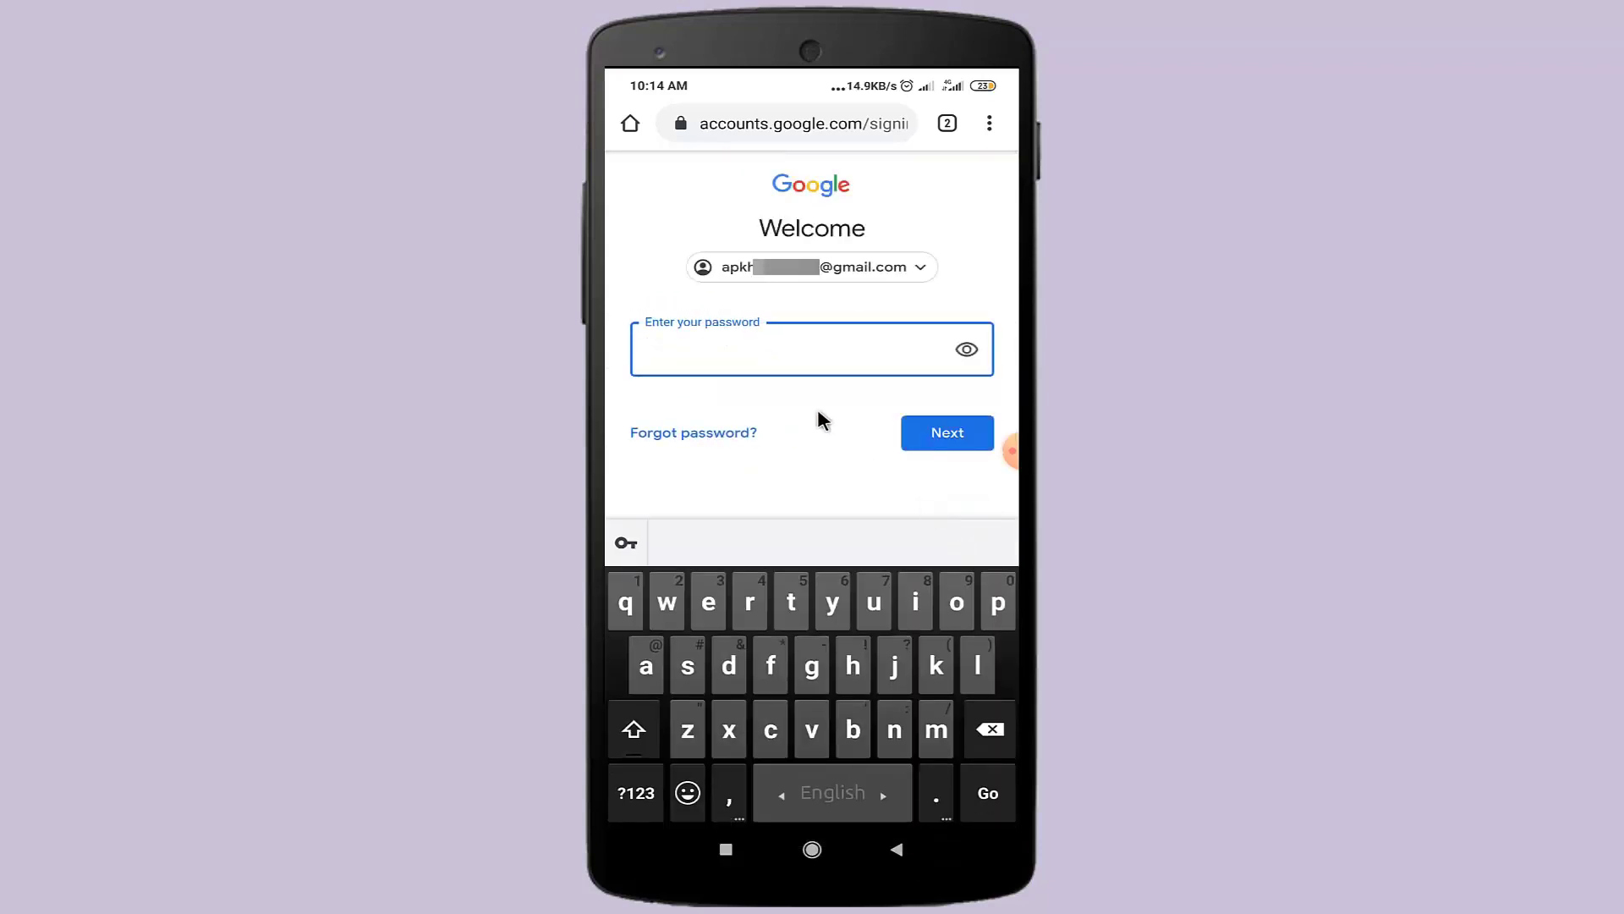
type("a")
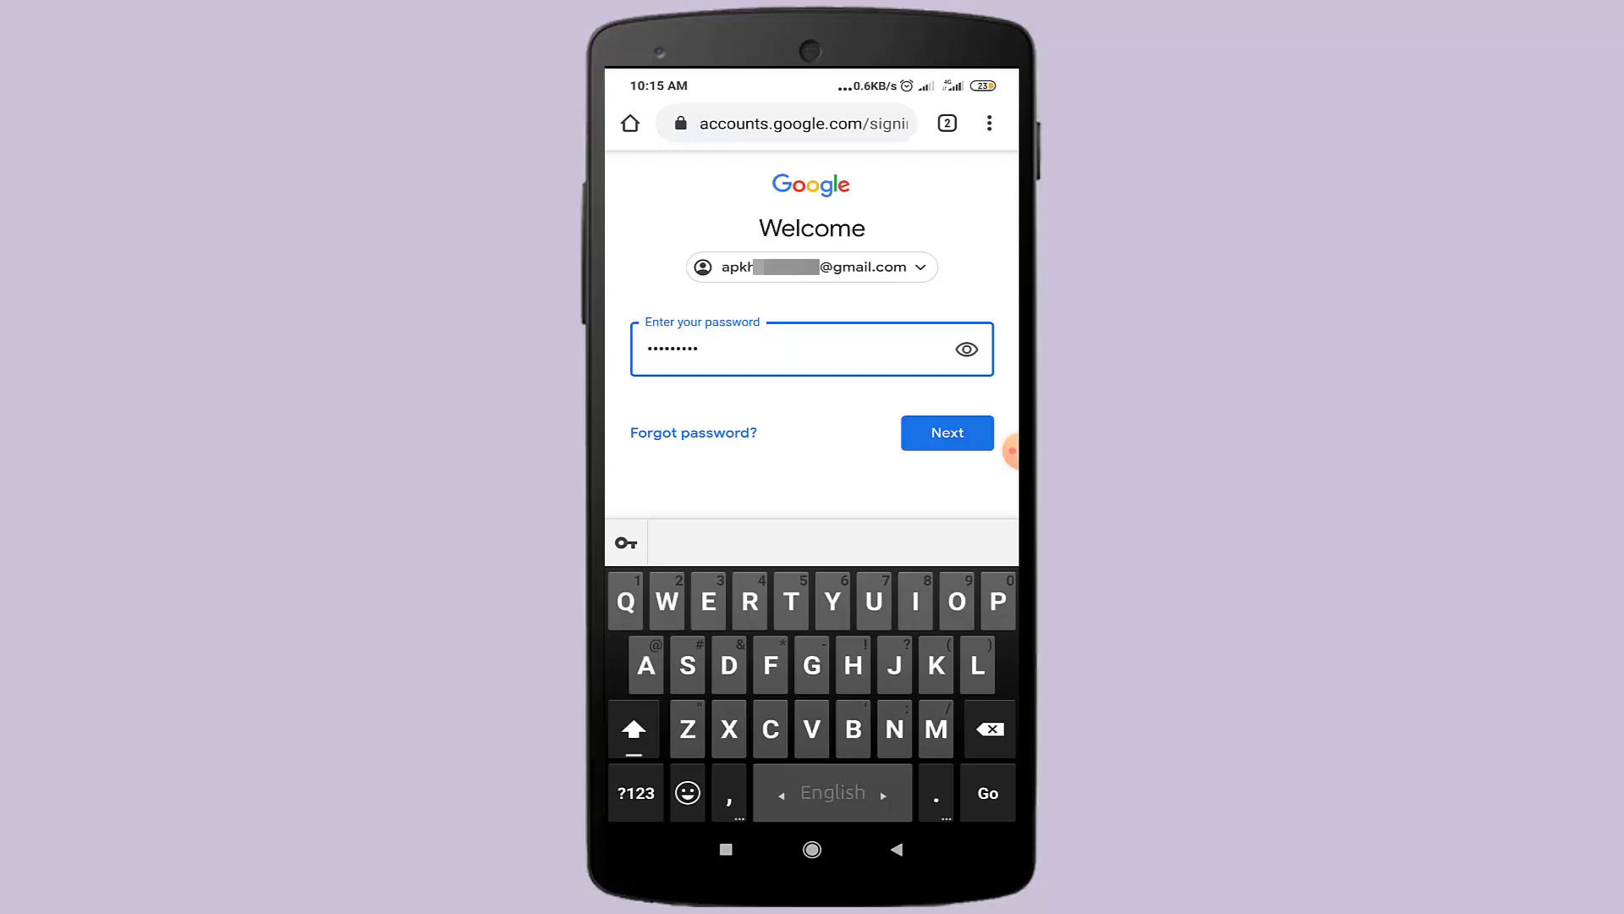
left_click(944, 438)
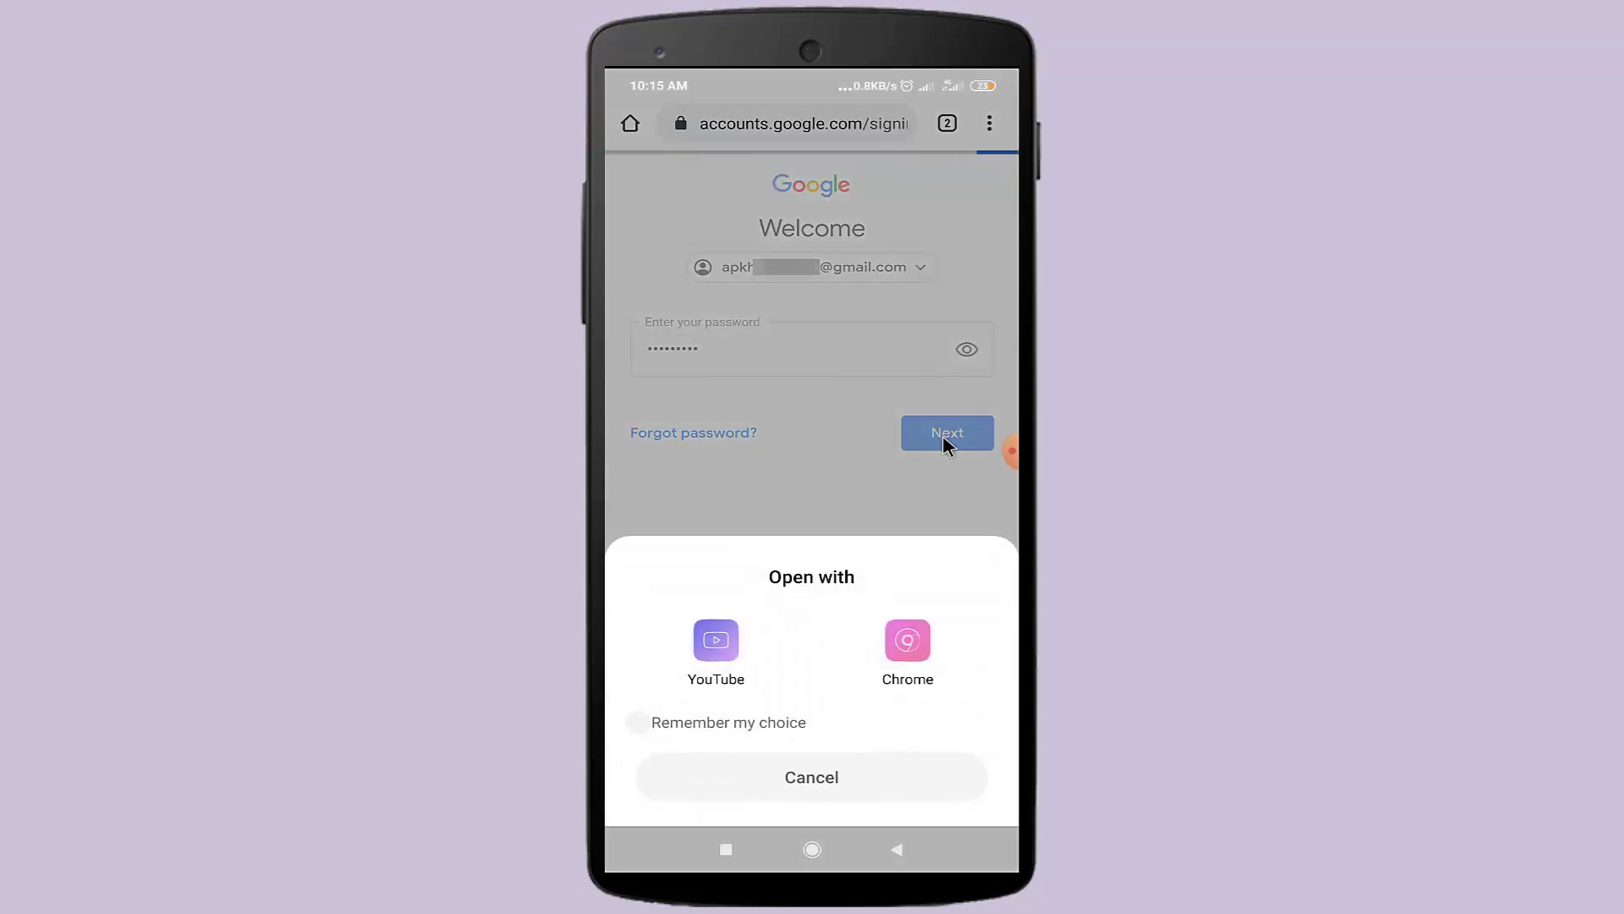
- Continue in Chrome and reload YouTube with Desktop site enabled
left_click(904, 646)
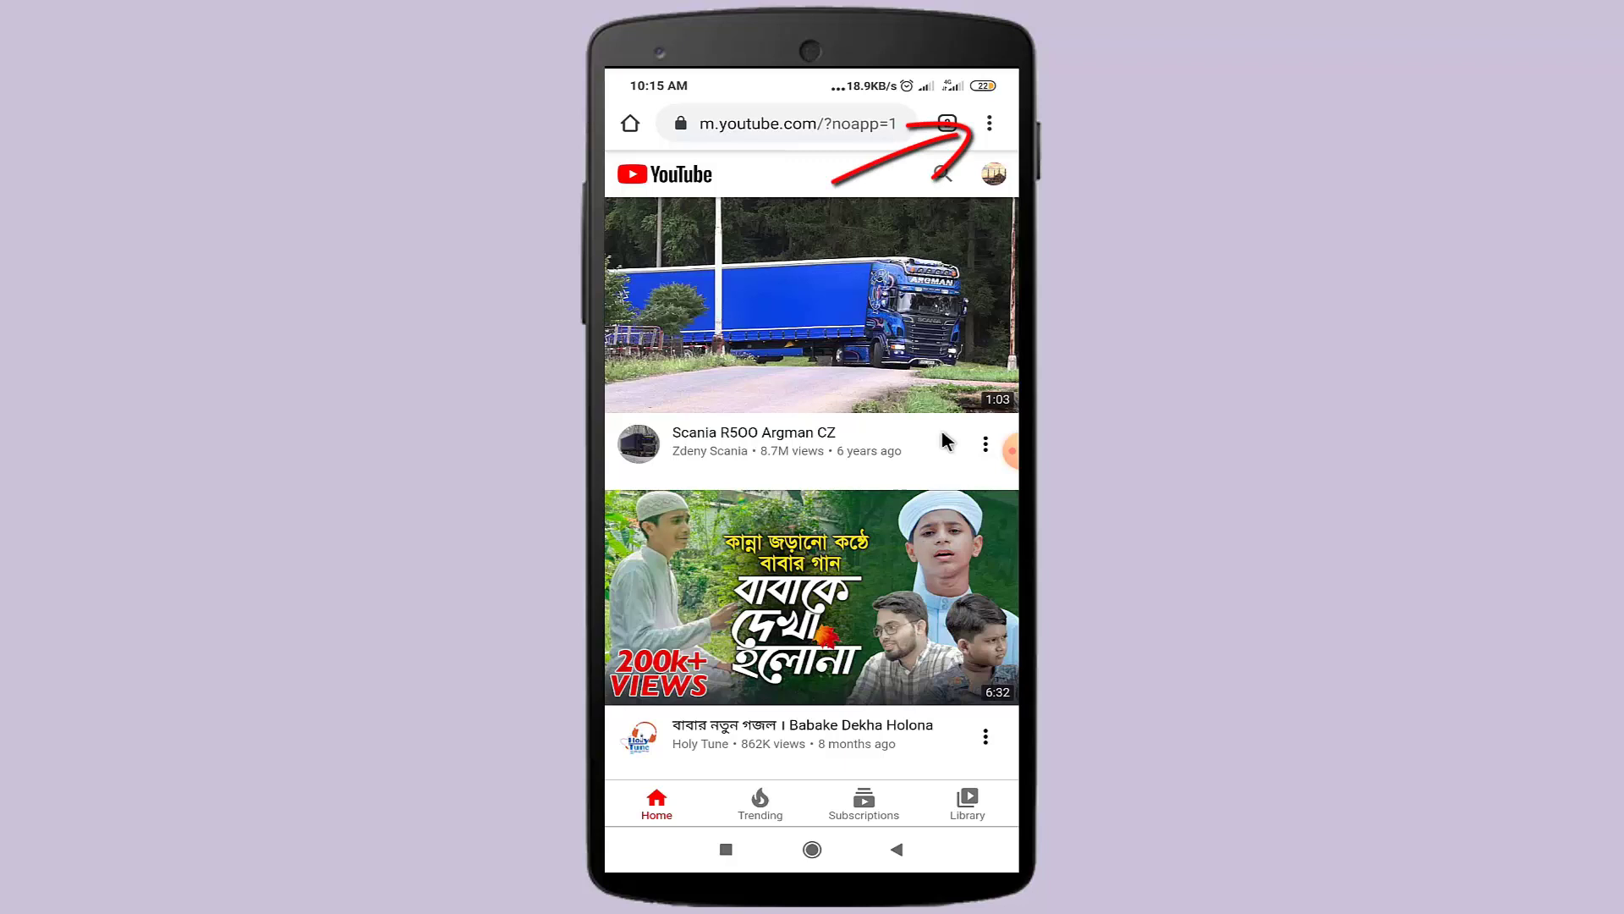
left_click(990, 127)
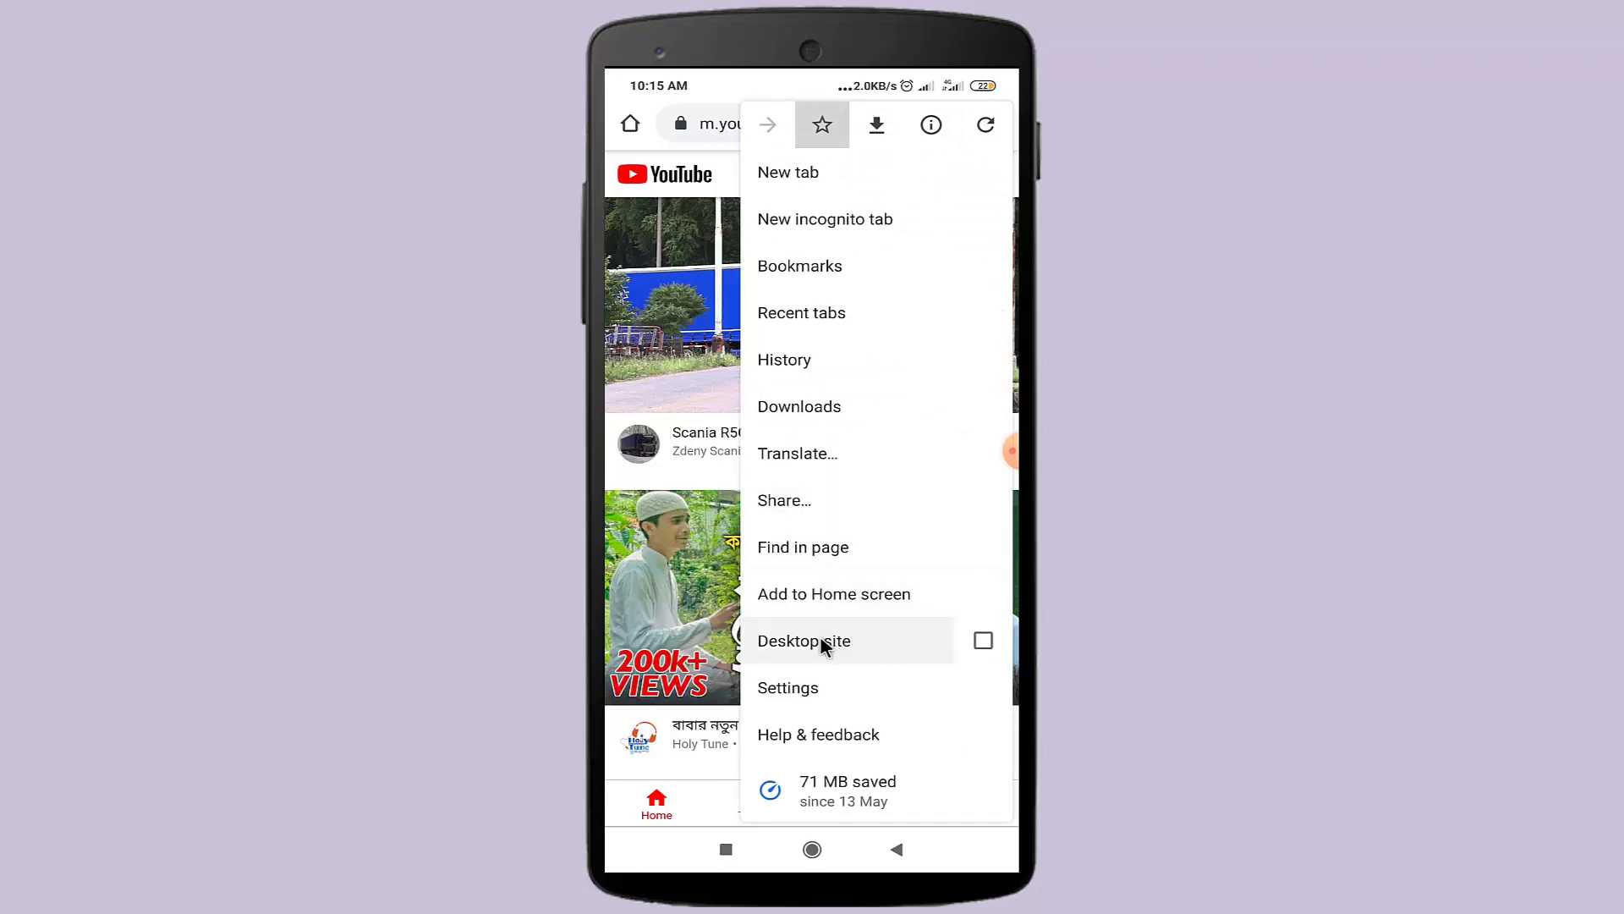
left_click(983, 642)
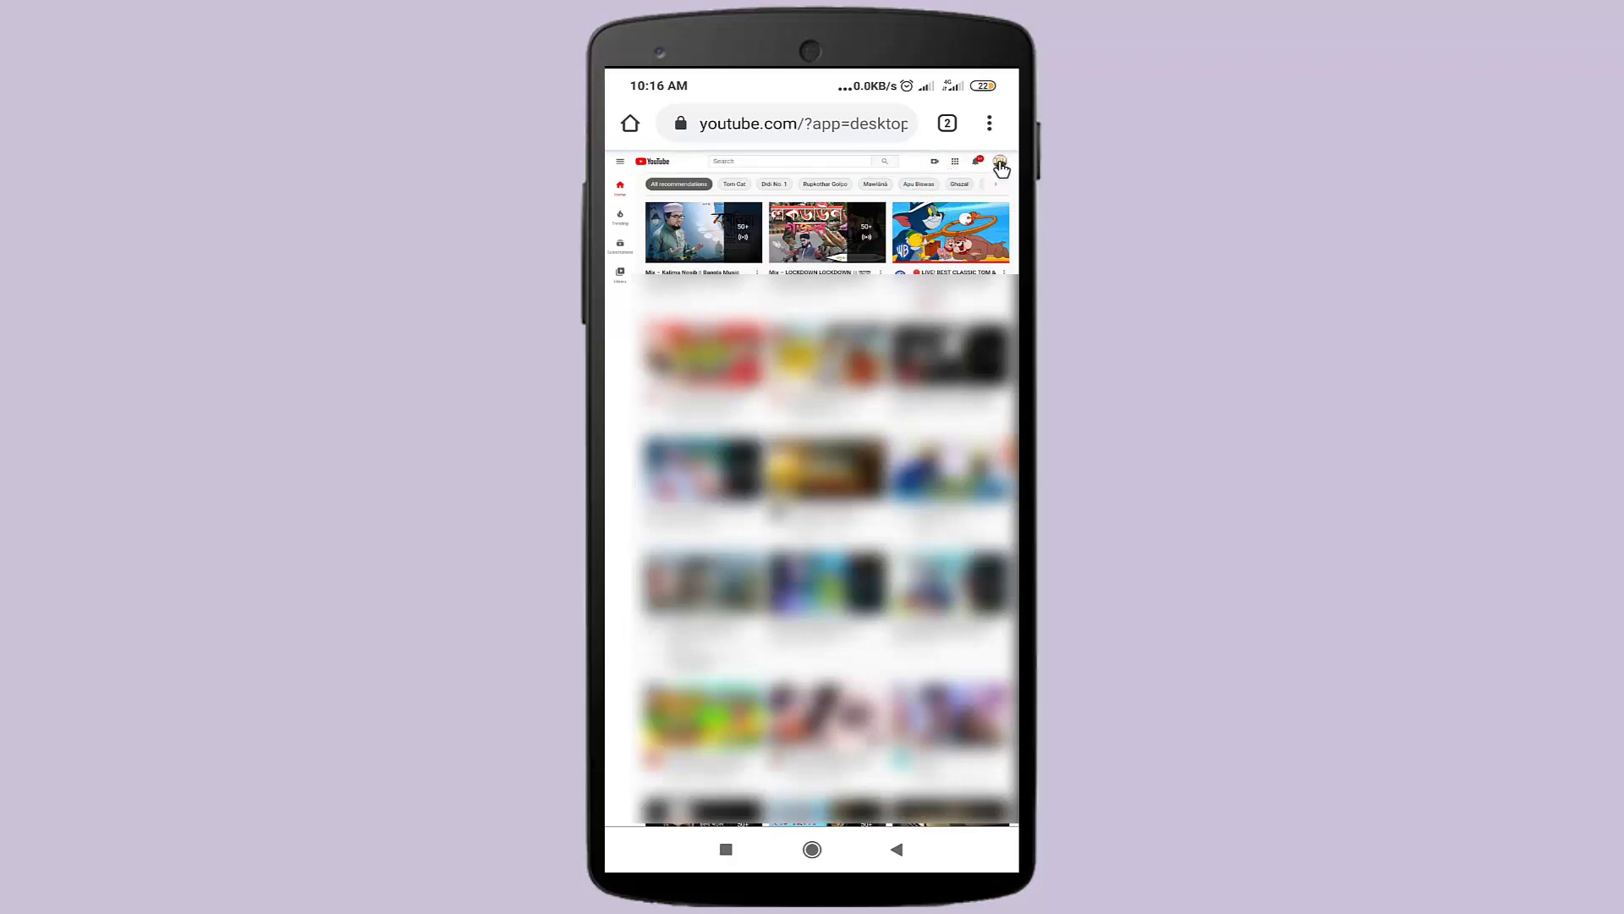
- Go to YouTube Studio from the profile avatar's account menu
left_click(999, 164)
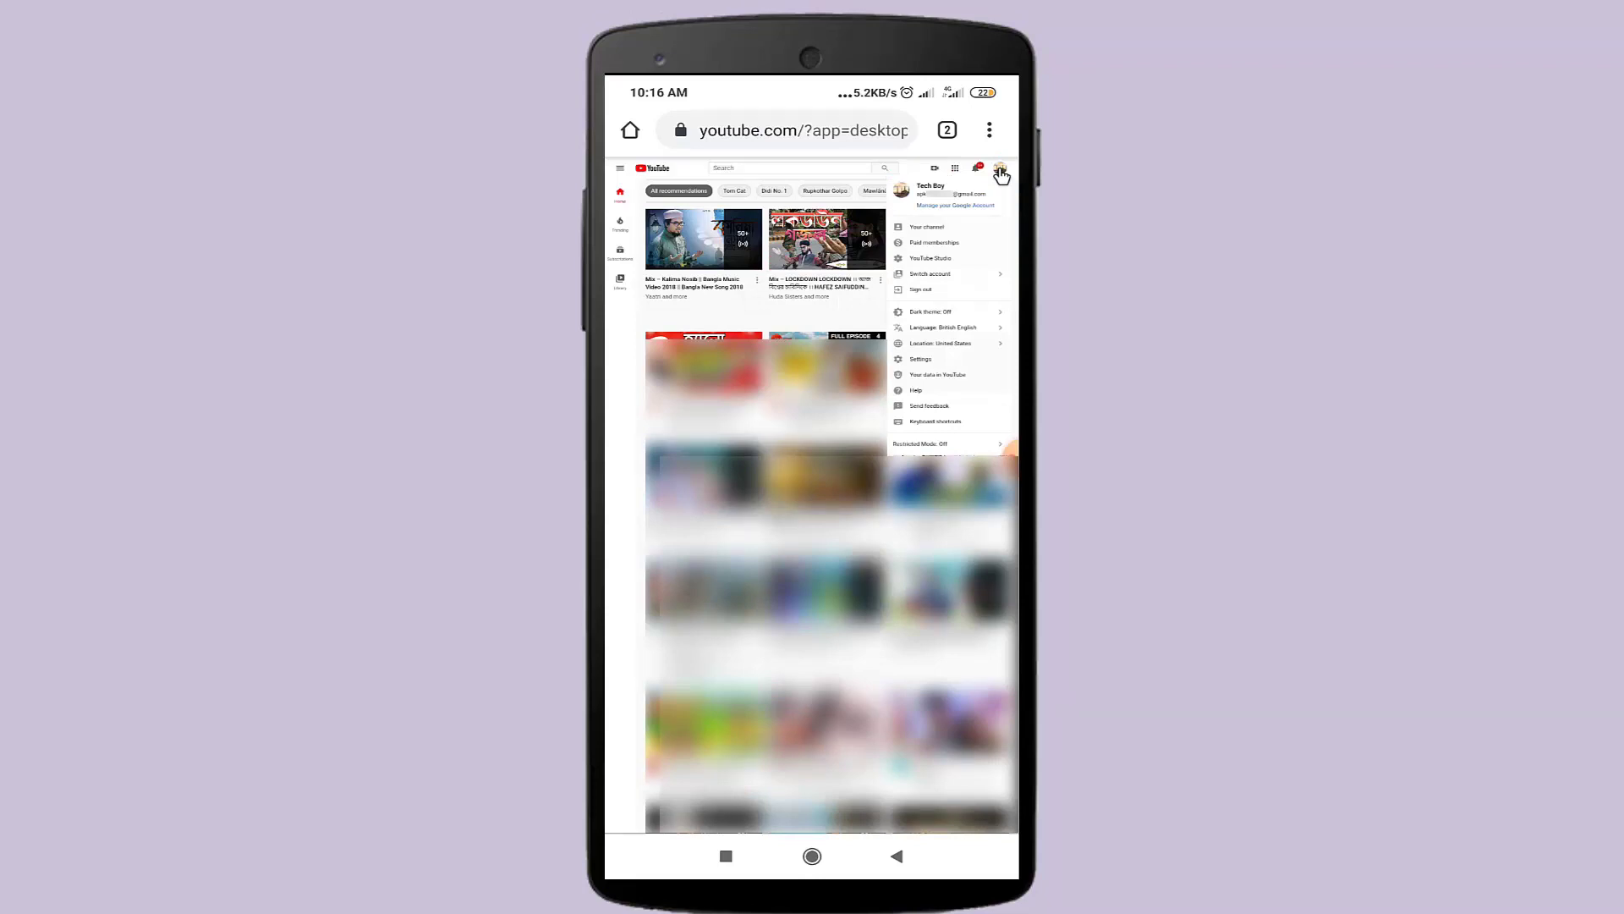
left_click(941, 260)
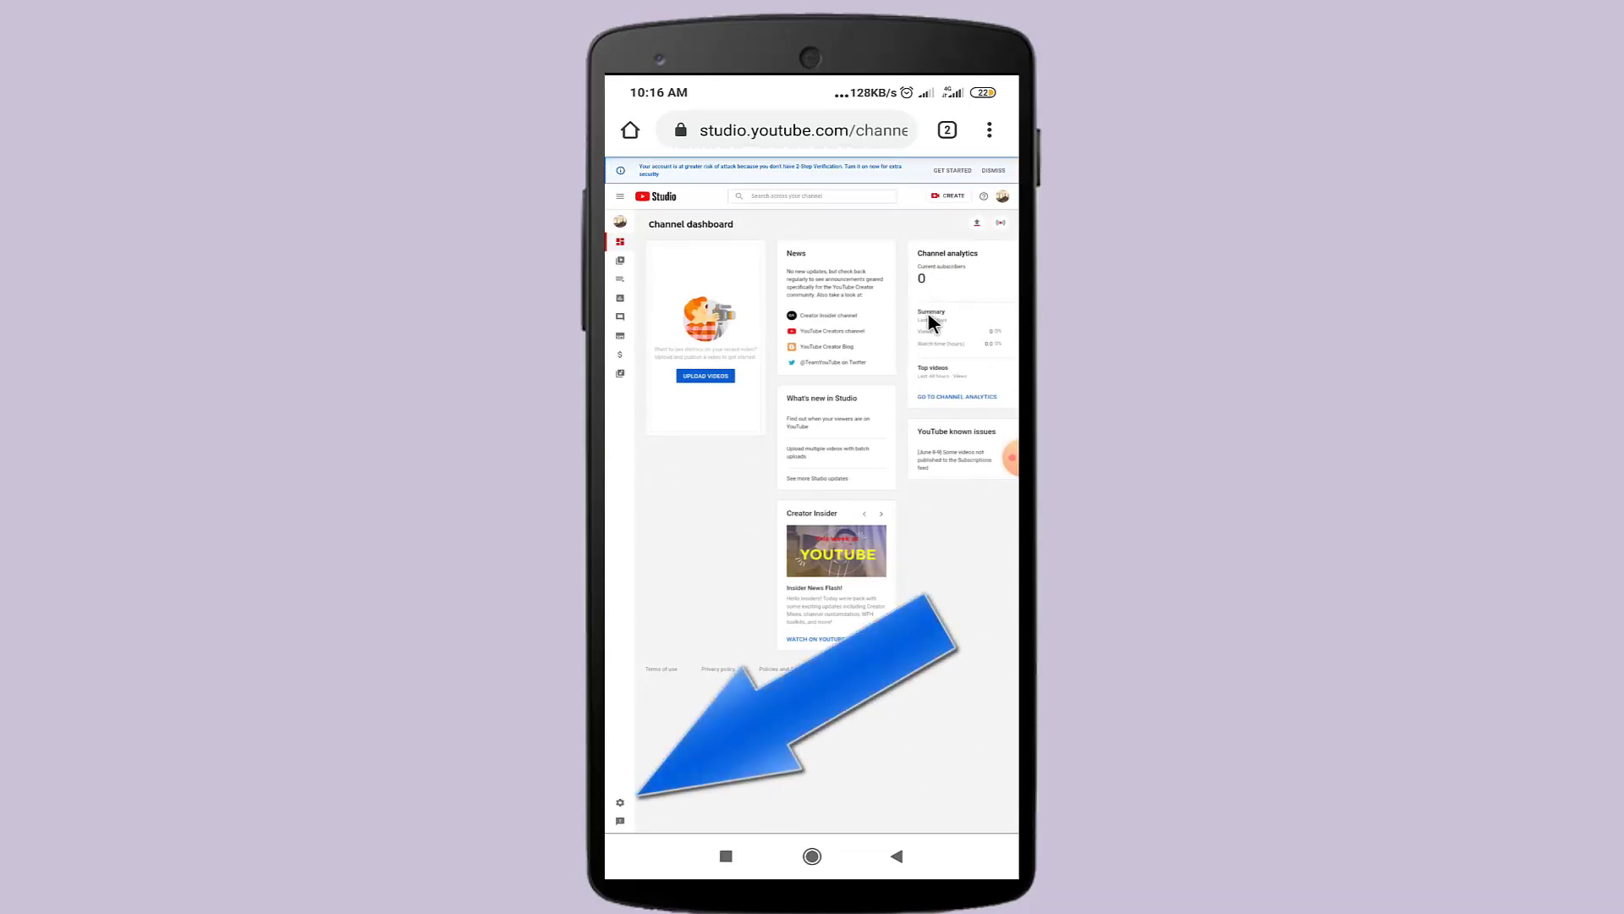
- Open the Status and features link from Settings > Channel > Feature eligibility
left_click(622, 805)
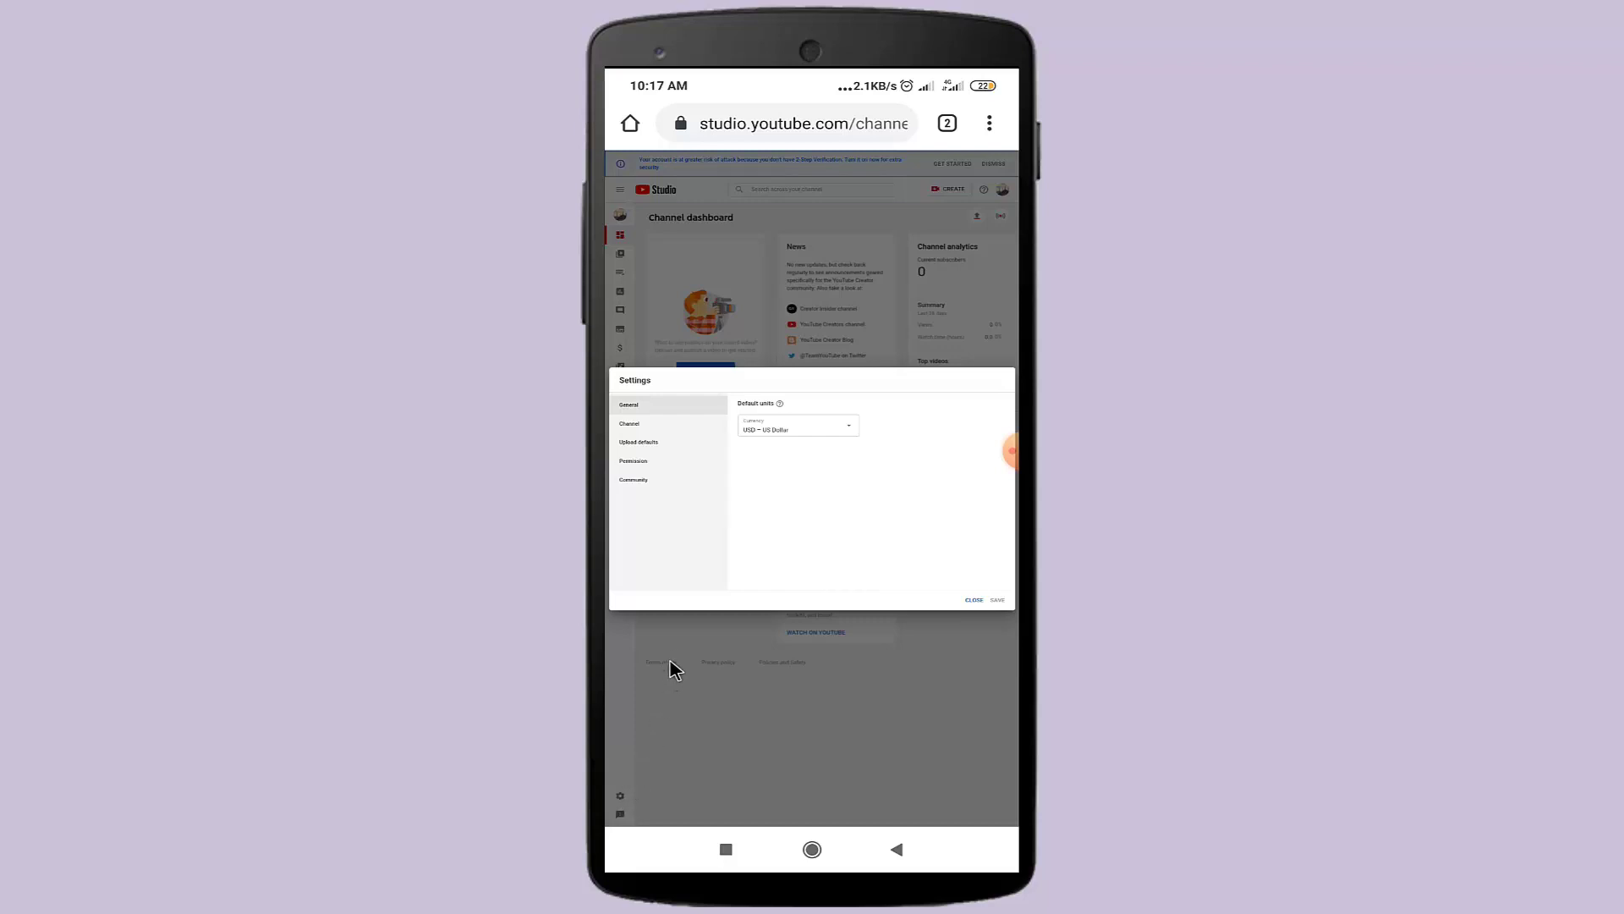
left_click(632, 428)
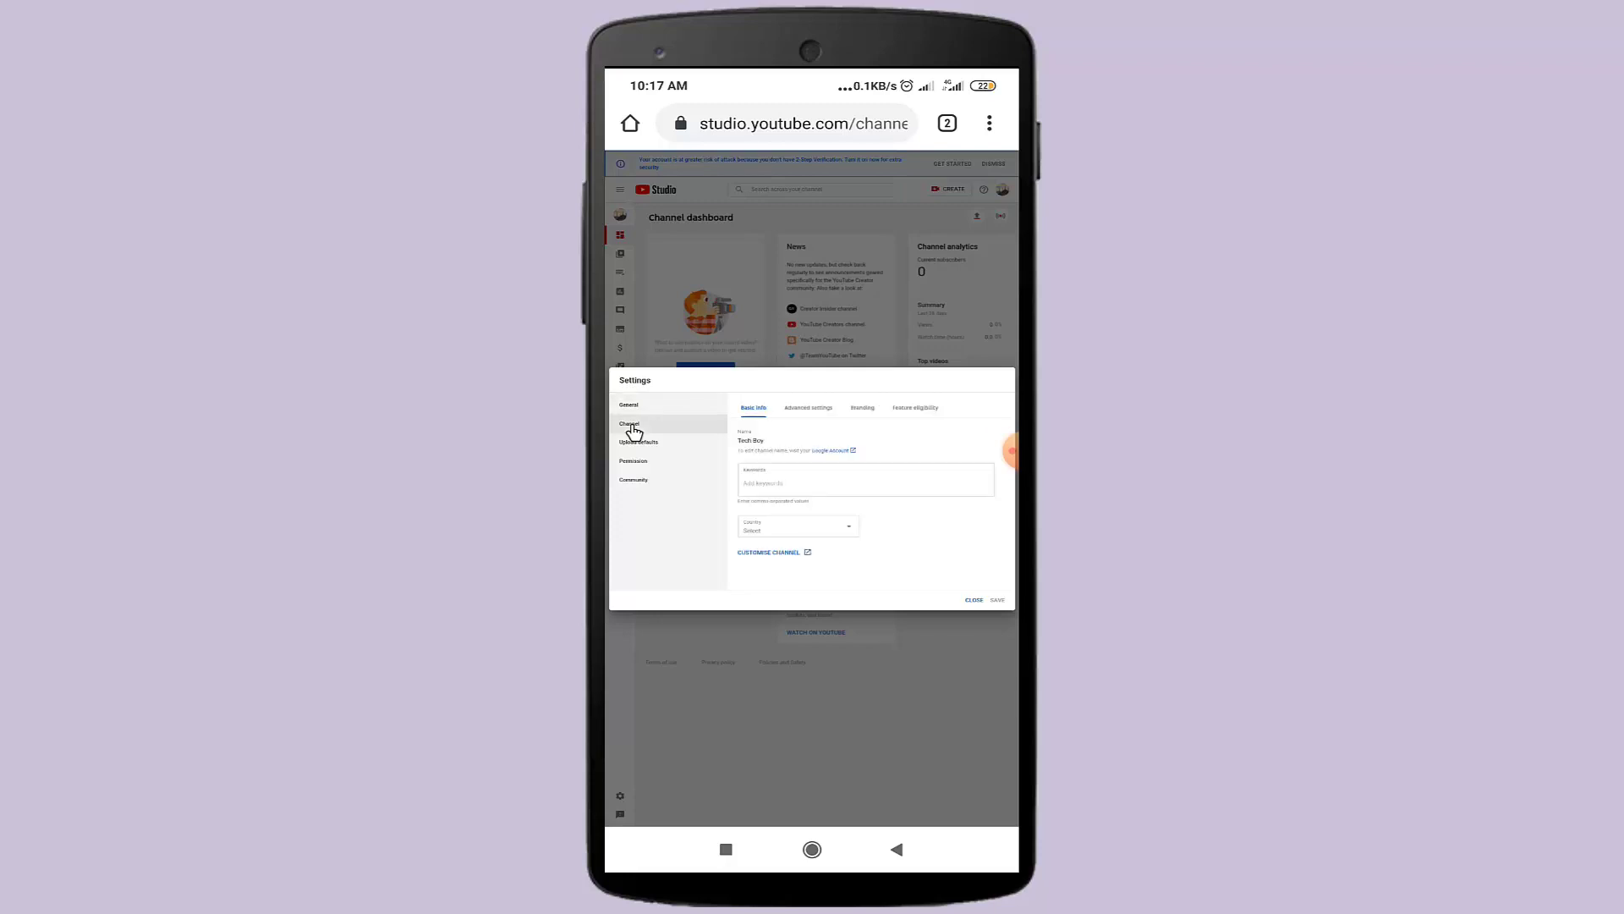
left_click(917, 410)
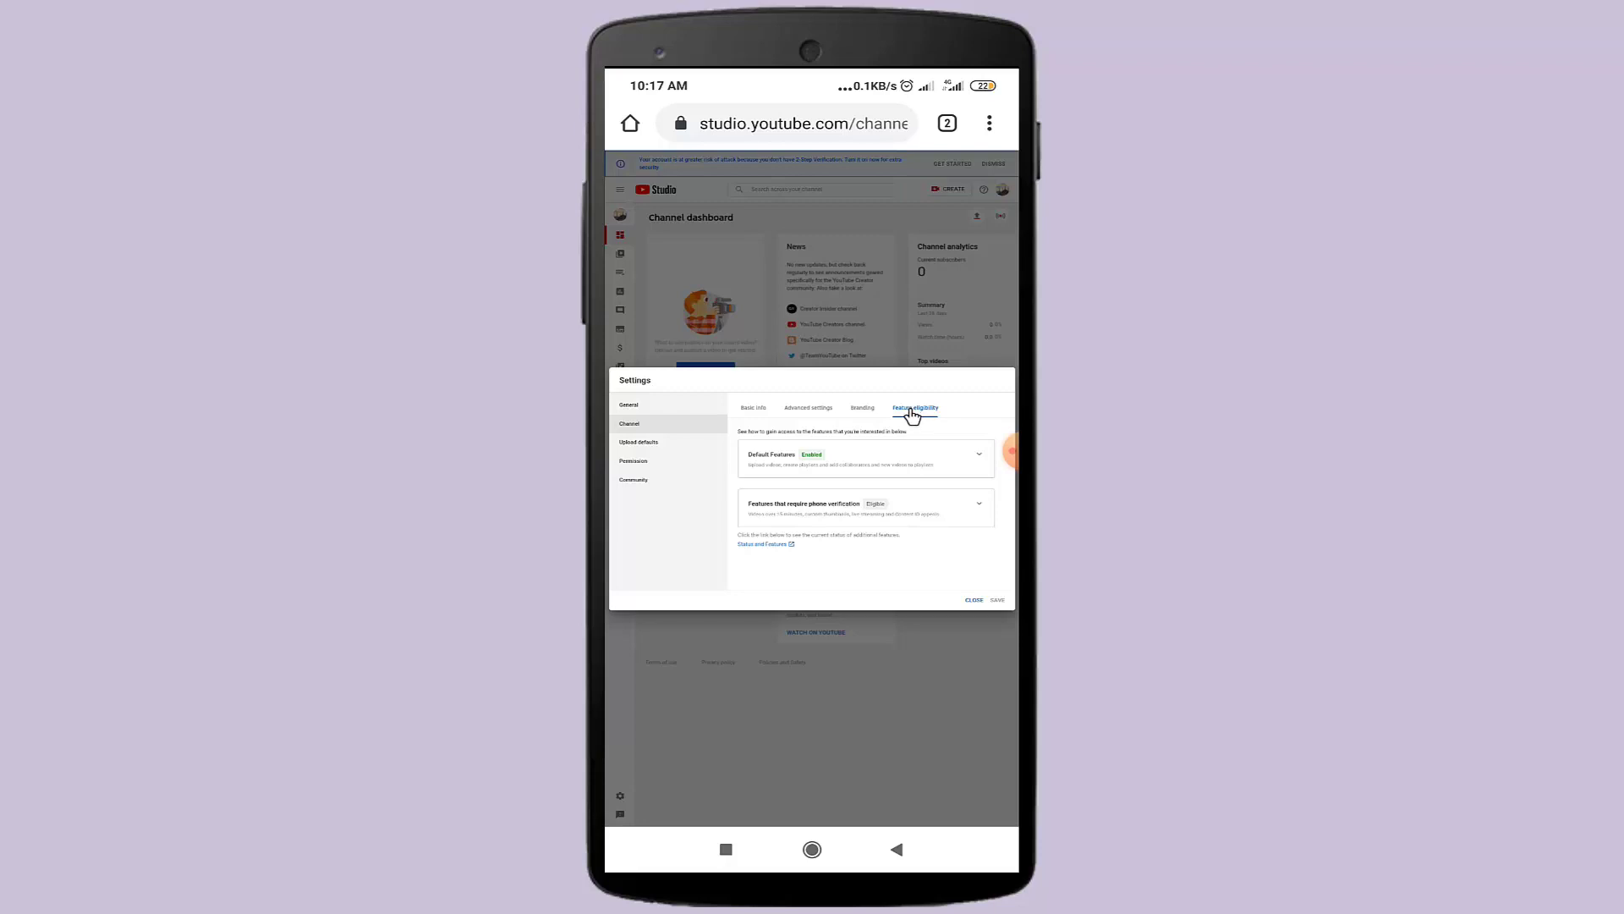
left_click(752, 546)
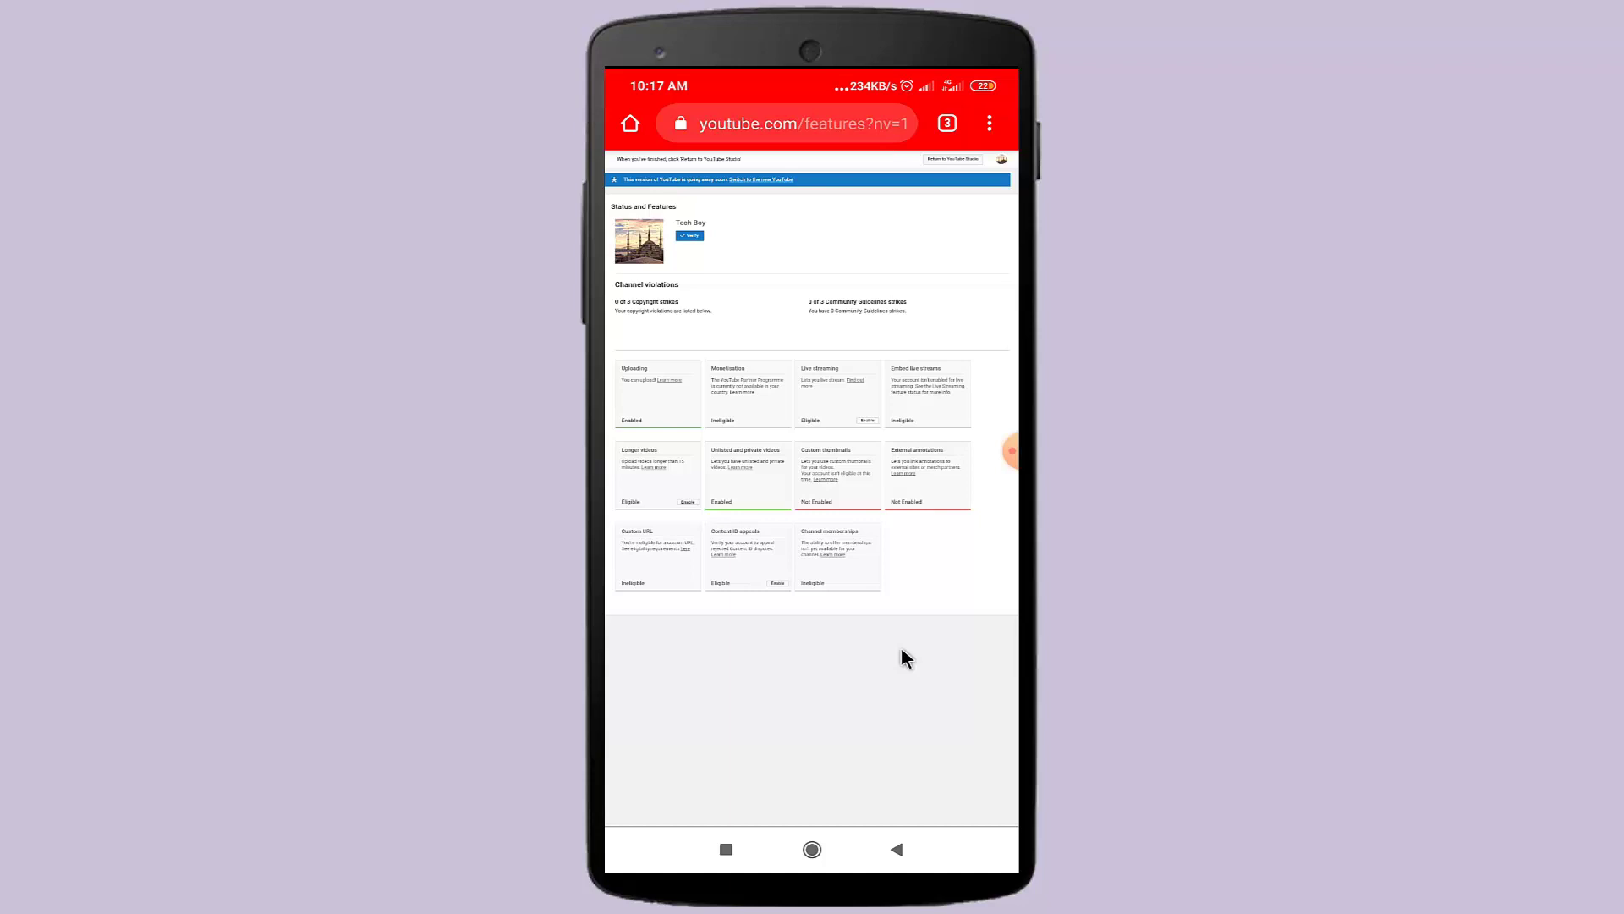
- Tap Verify beside the channel name to start phone verification
left_click(691, 237)
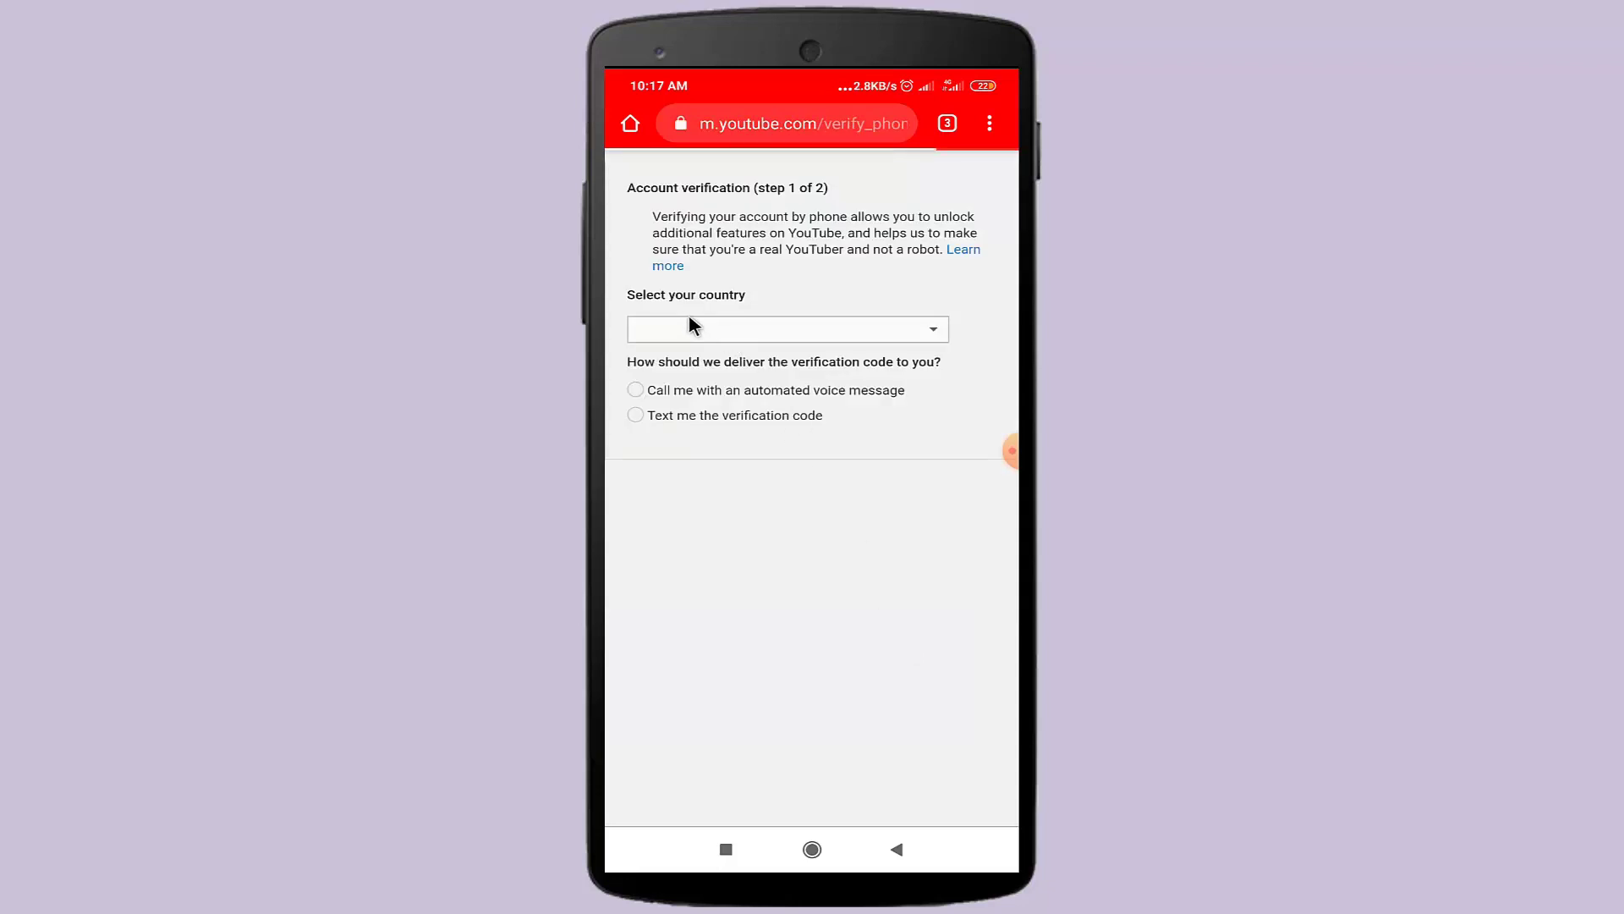
- Keep Bangladesh, choose text-message delivery, and submit the account's phone number
left_click(775, 331)
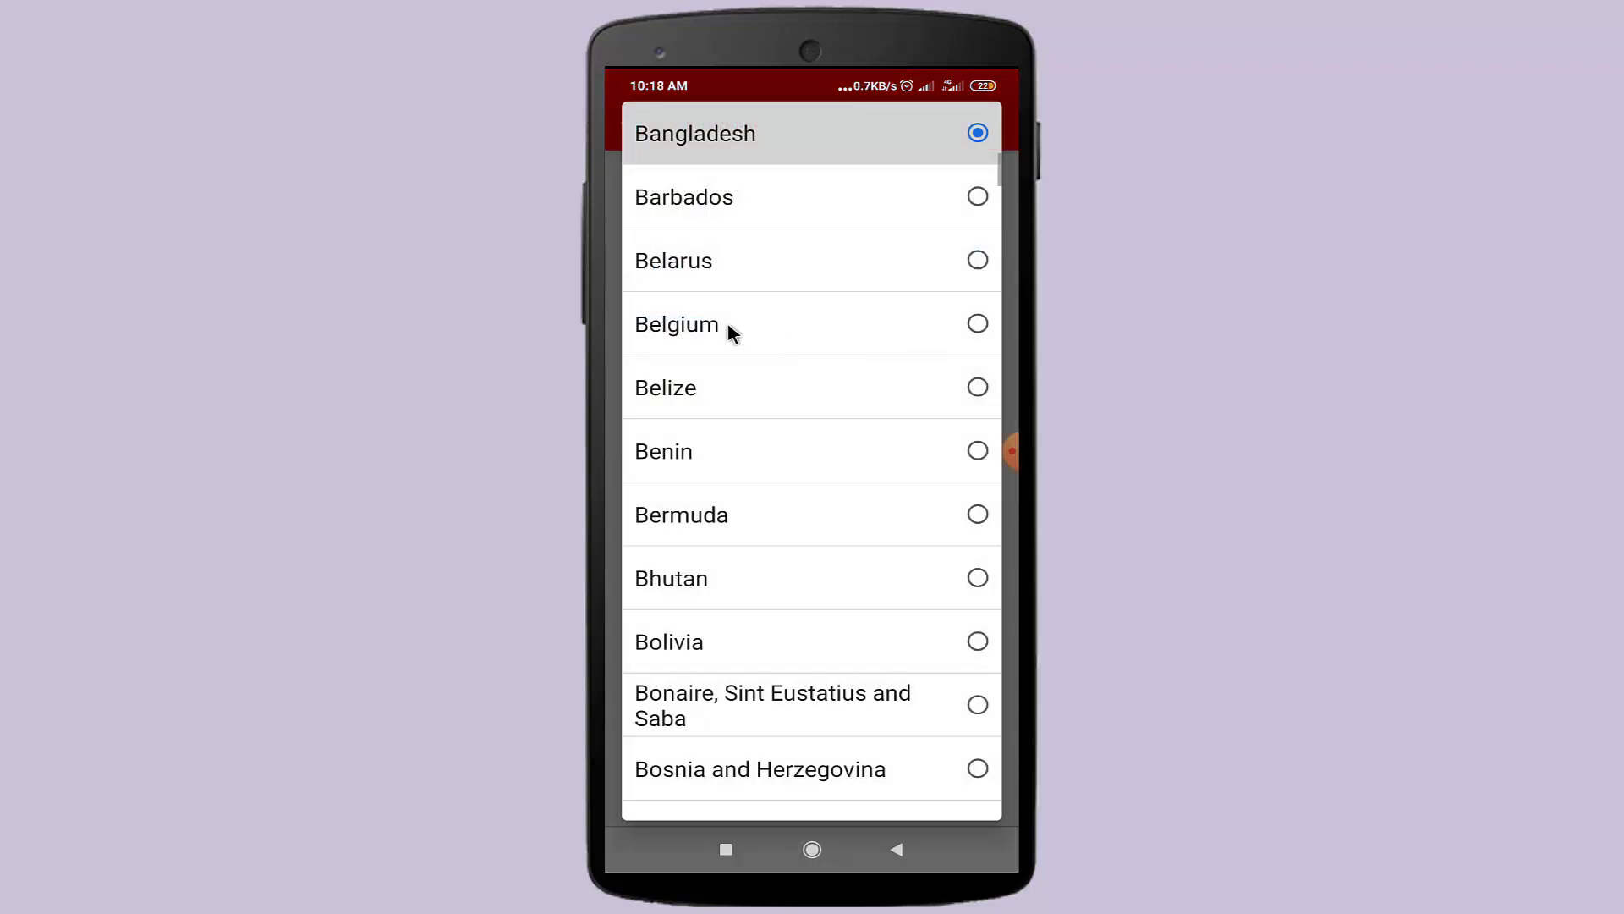
left_click(747, 138)
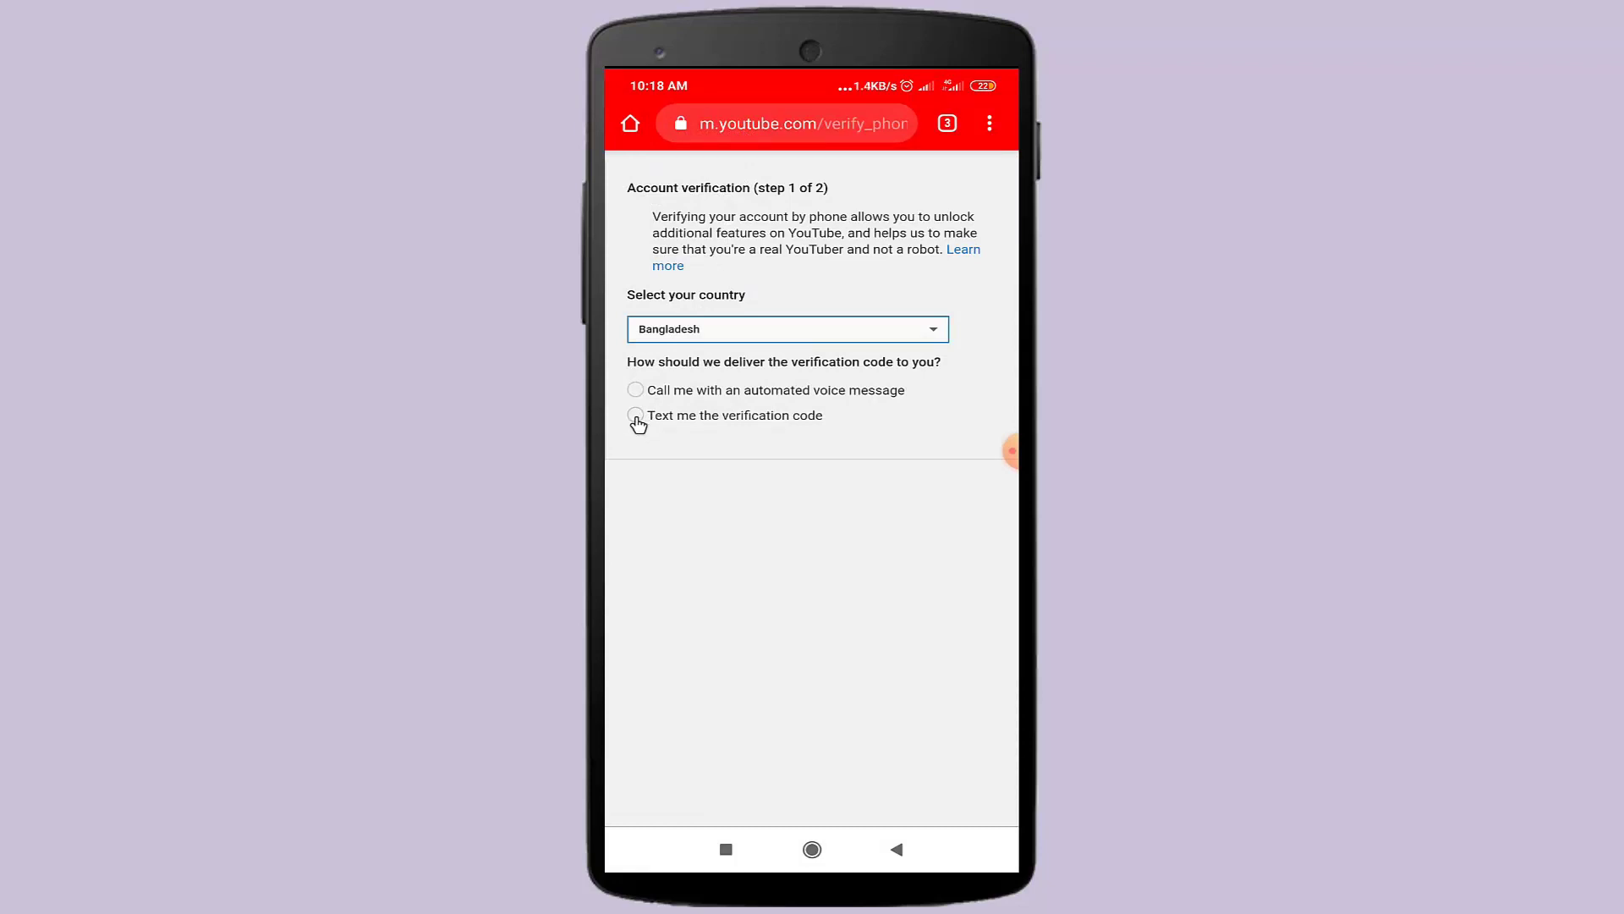
left_click(635, 416)
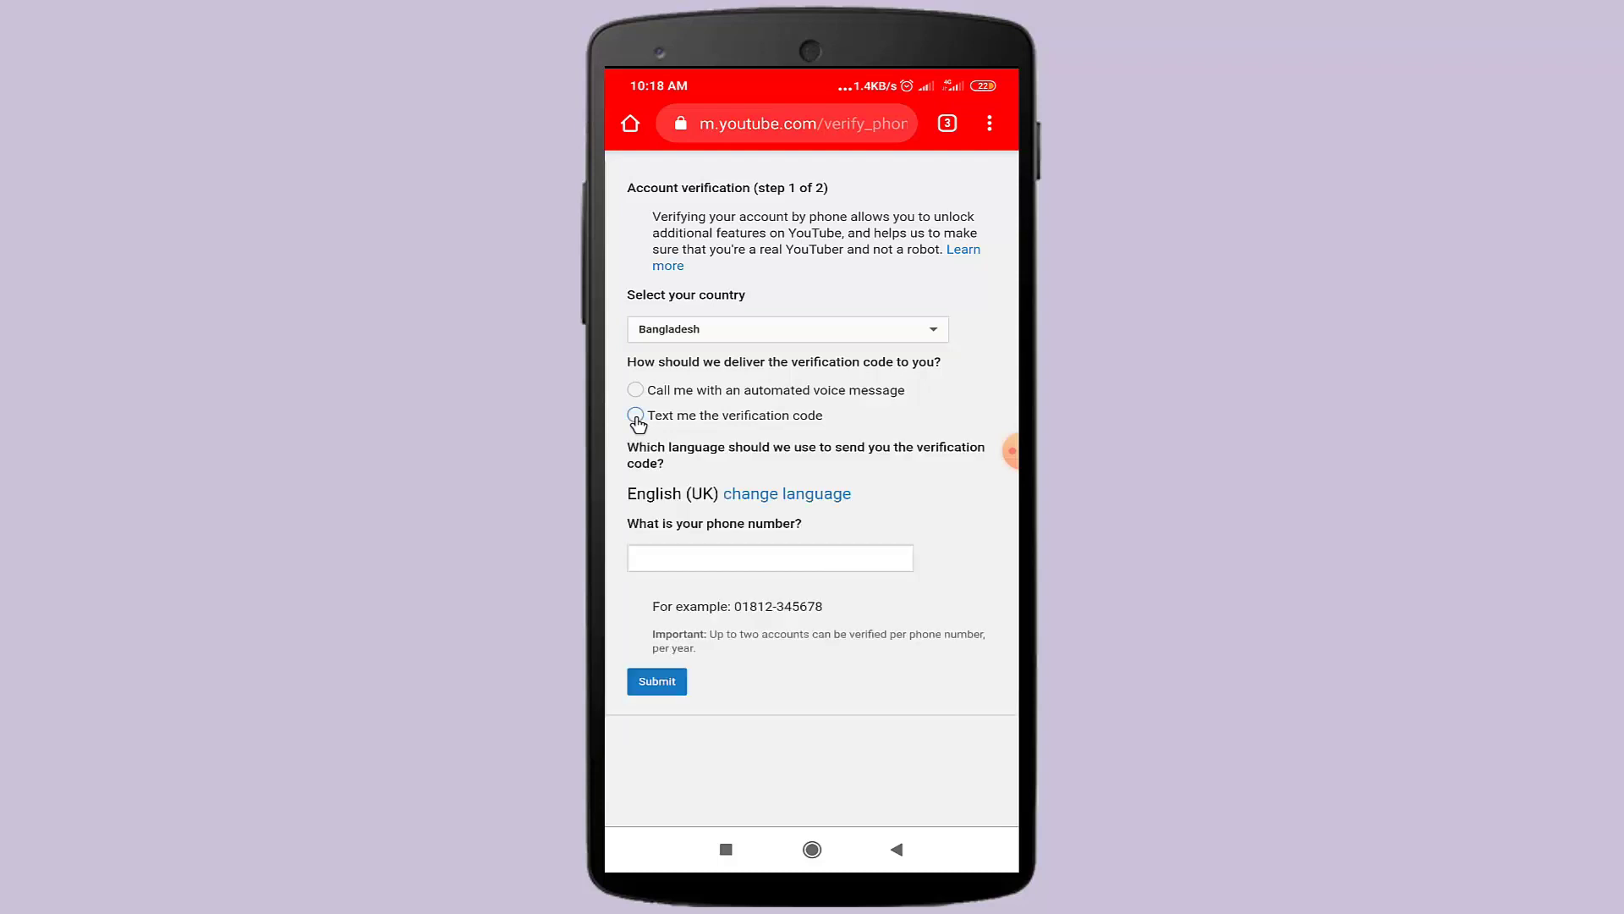
left_click(667, 556)
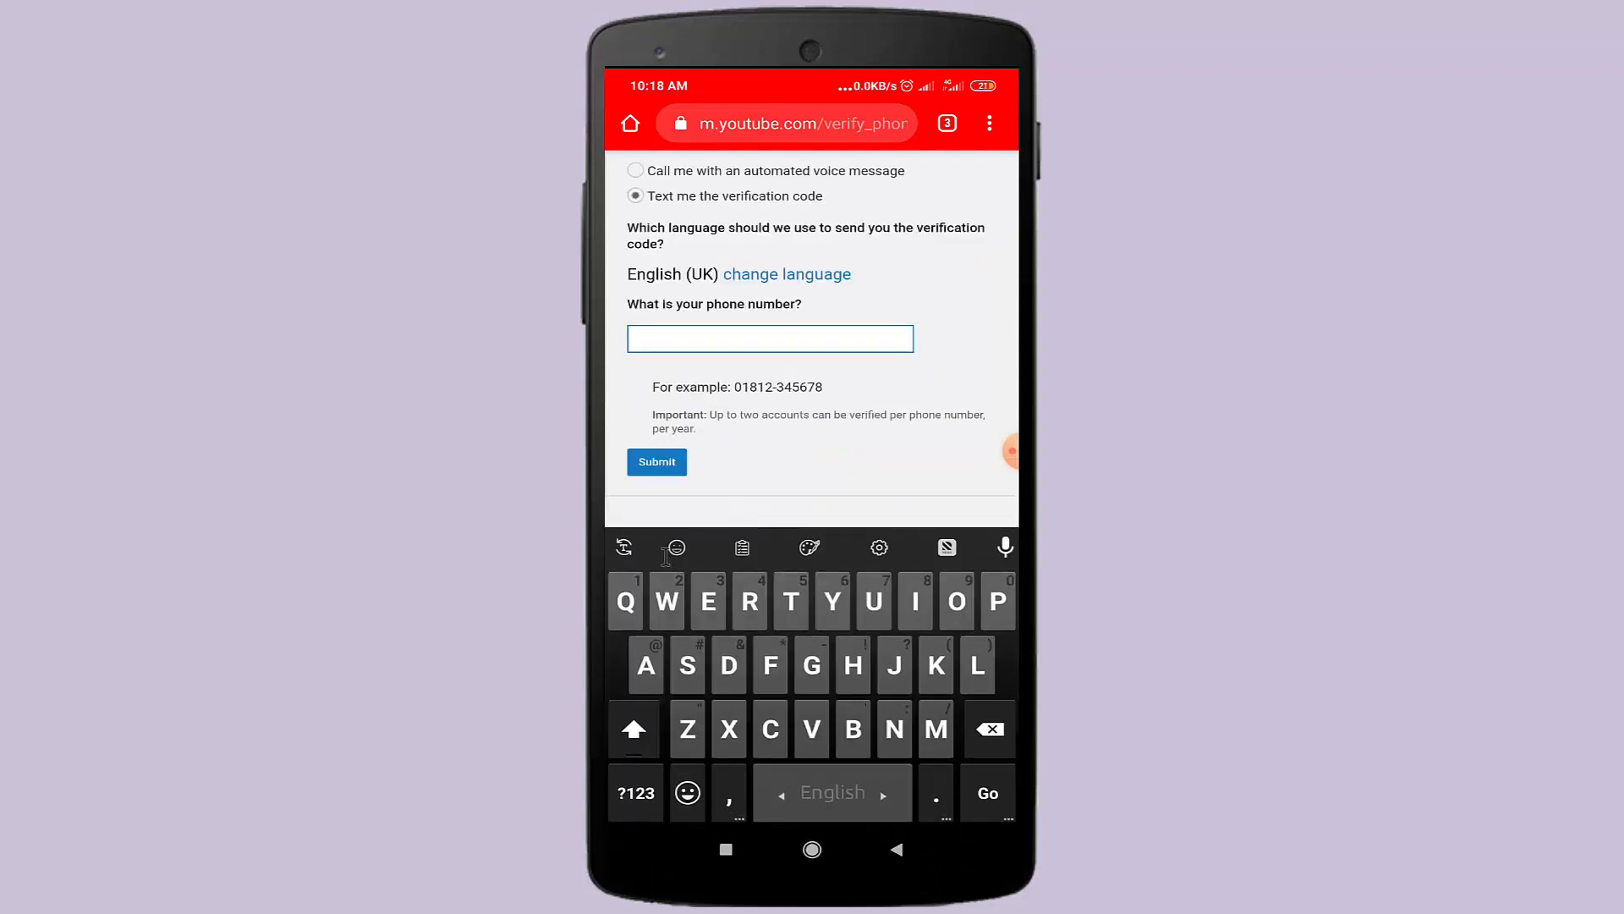
left_click(636, 792)
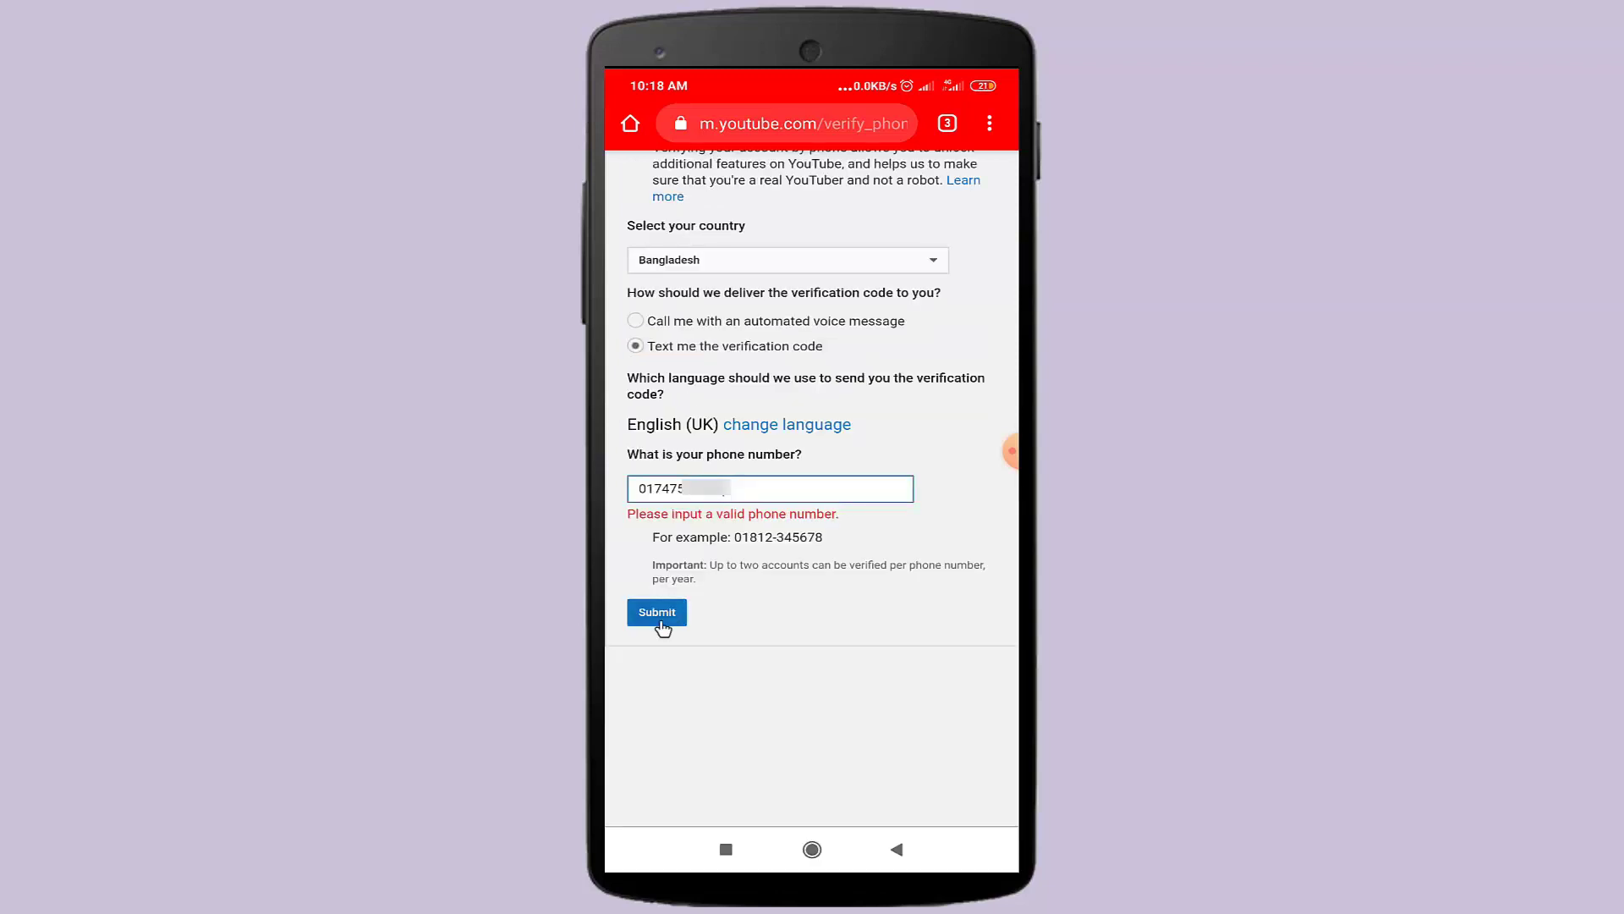
left_click(652, 616)
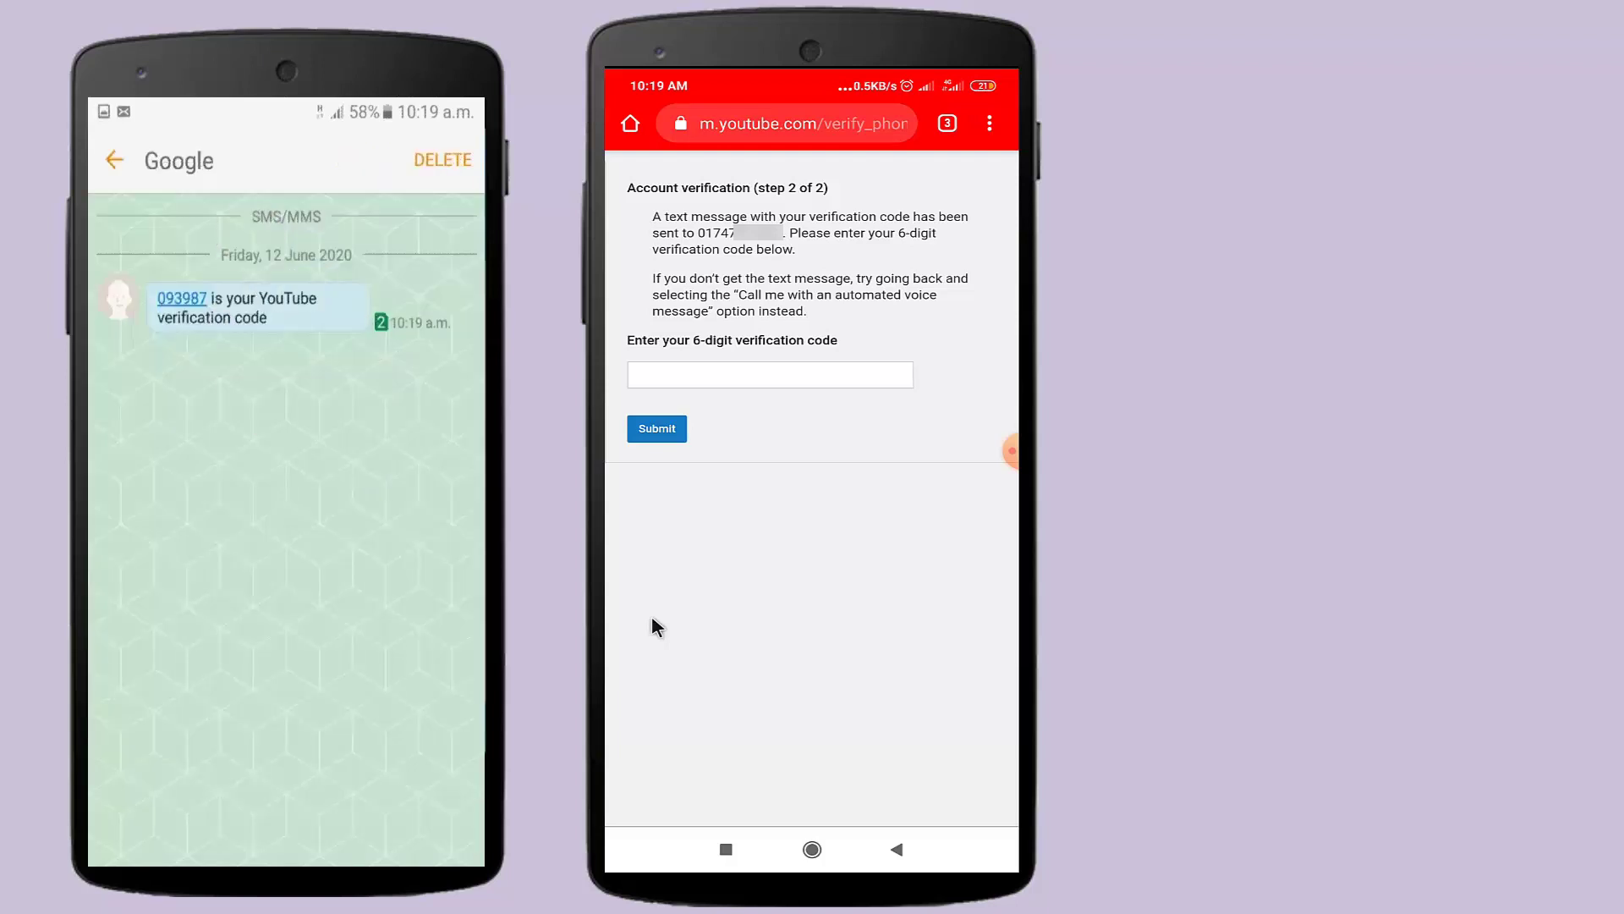
- Enter the six-digit SMS verification code on YouTube's step 2 page and submit it
left_click(770, 375)
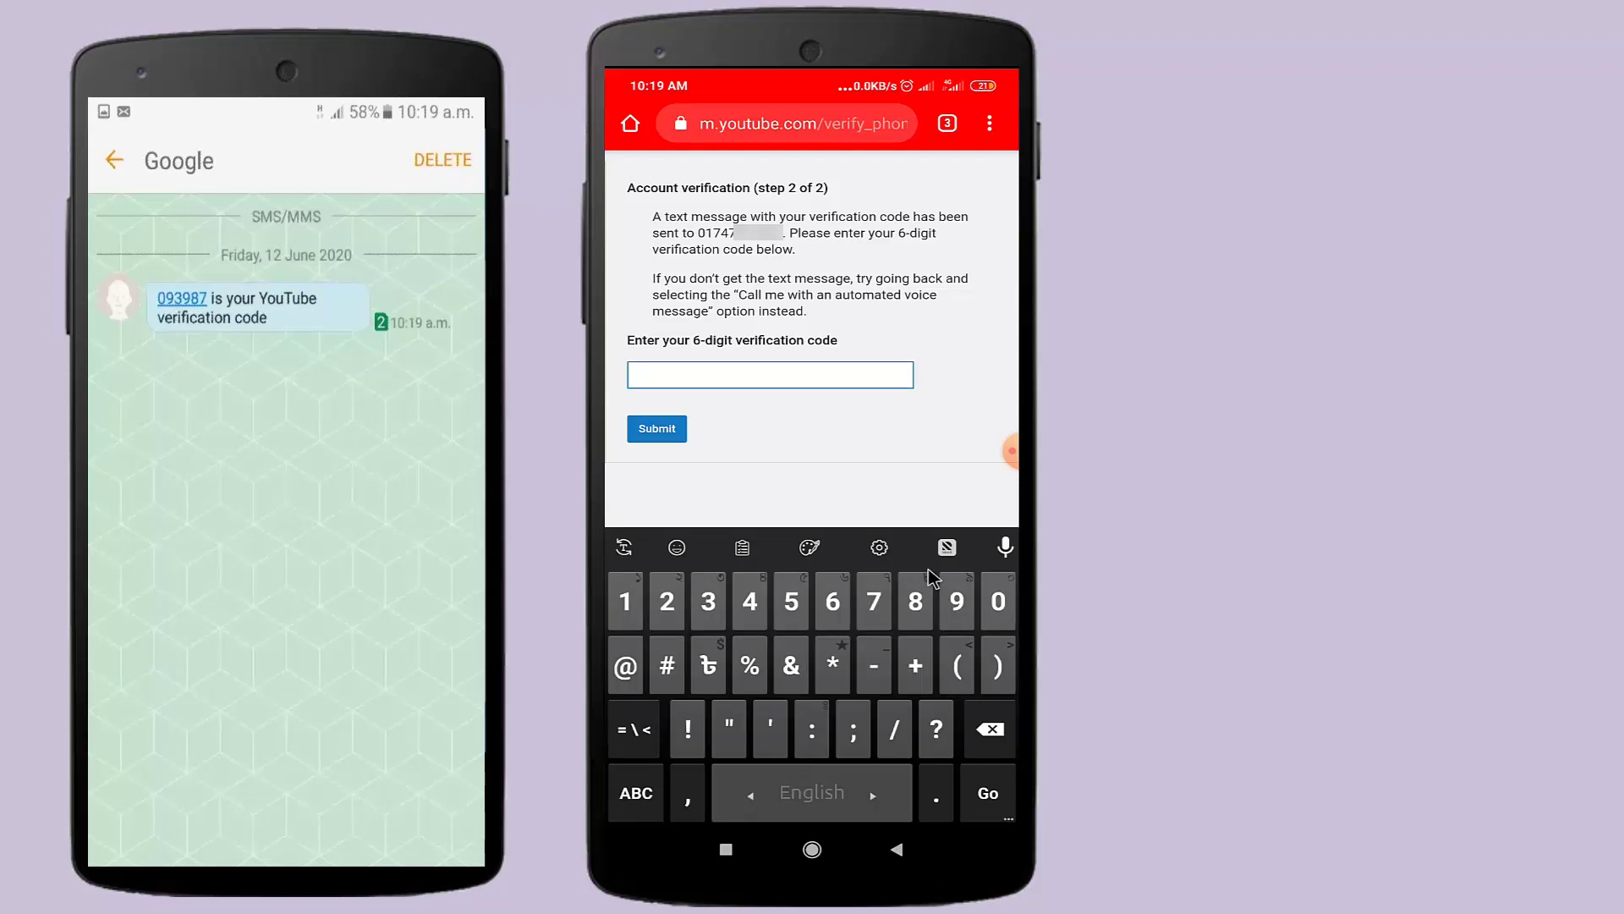
left_click(998, 600)
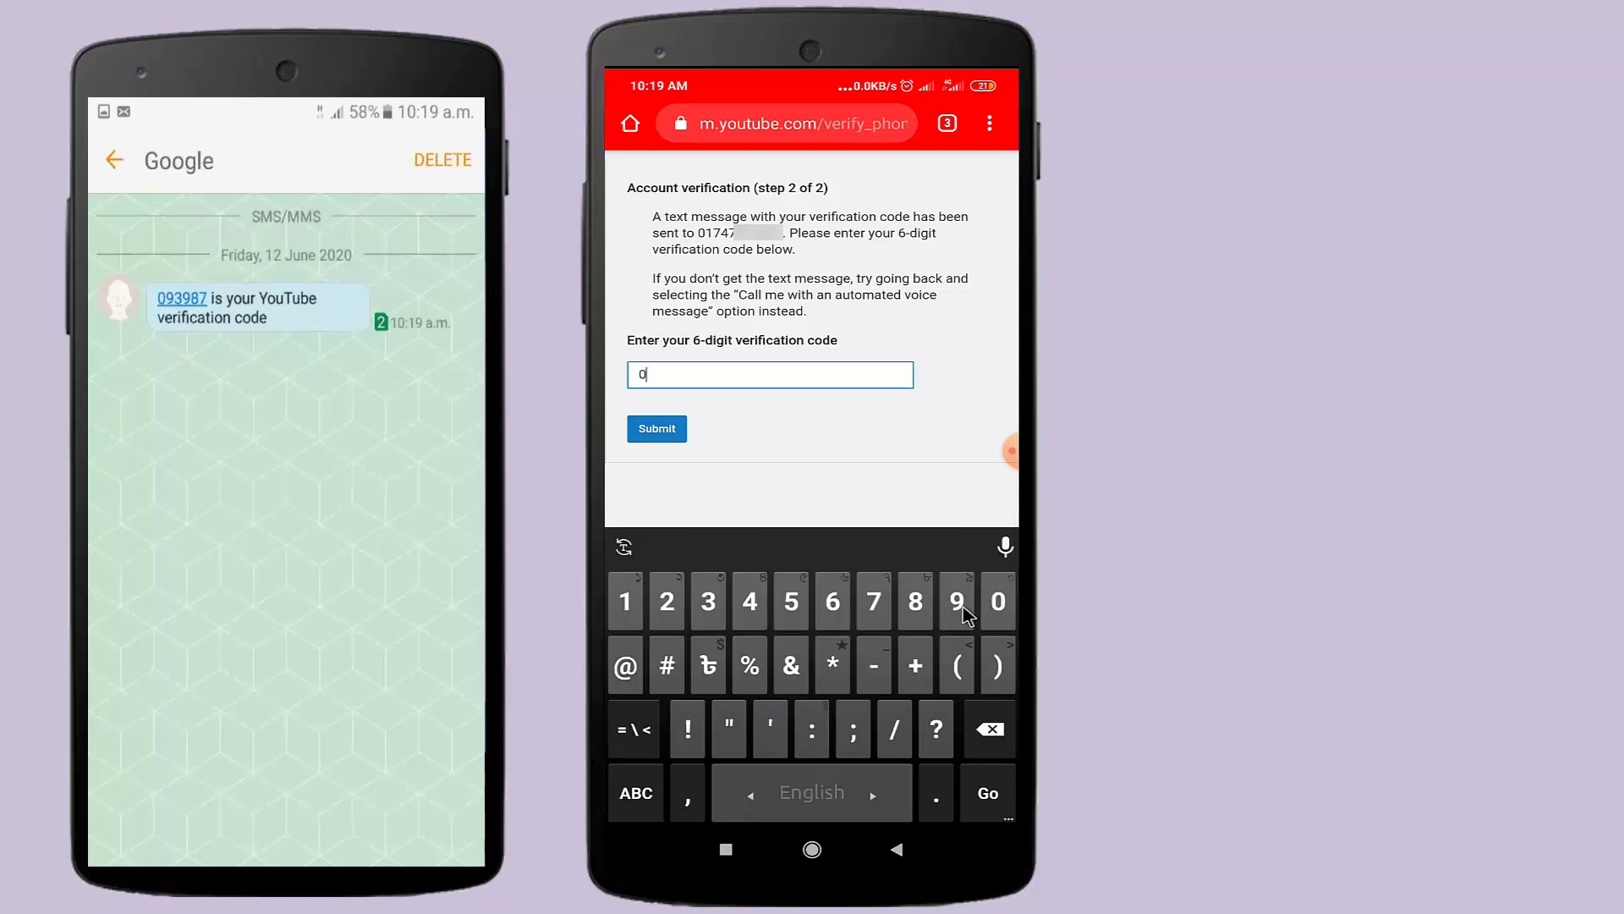
left_click(960, 608)
left_click(709, 605)
left_click(957, 604)
left_click(915, 607)
left_click(876, 604)
left_click(661, 430)
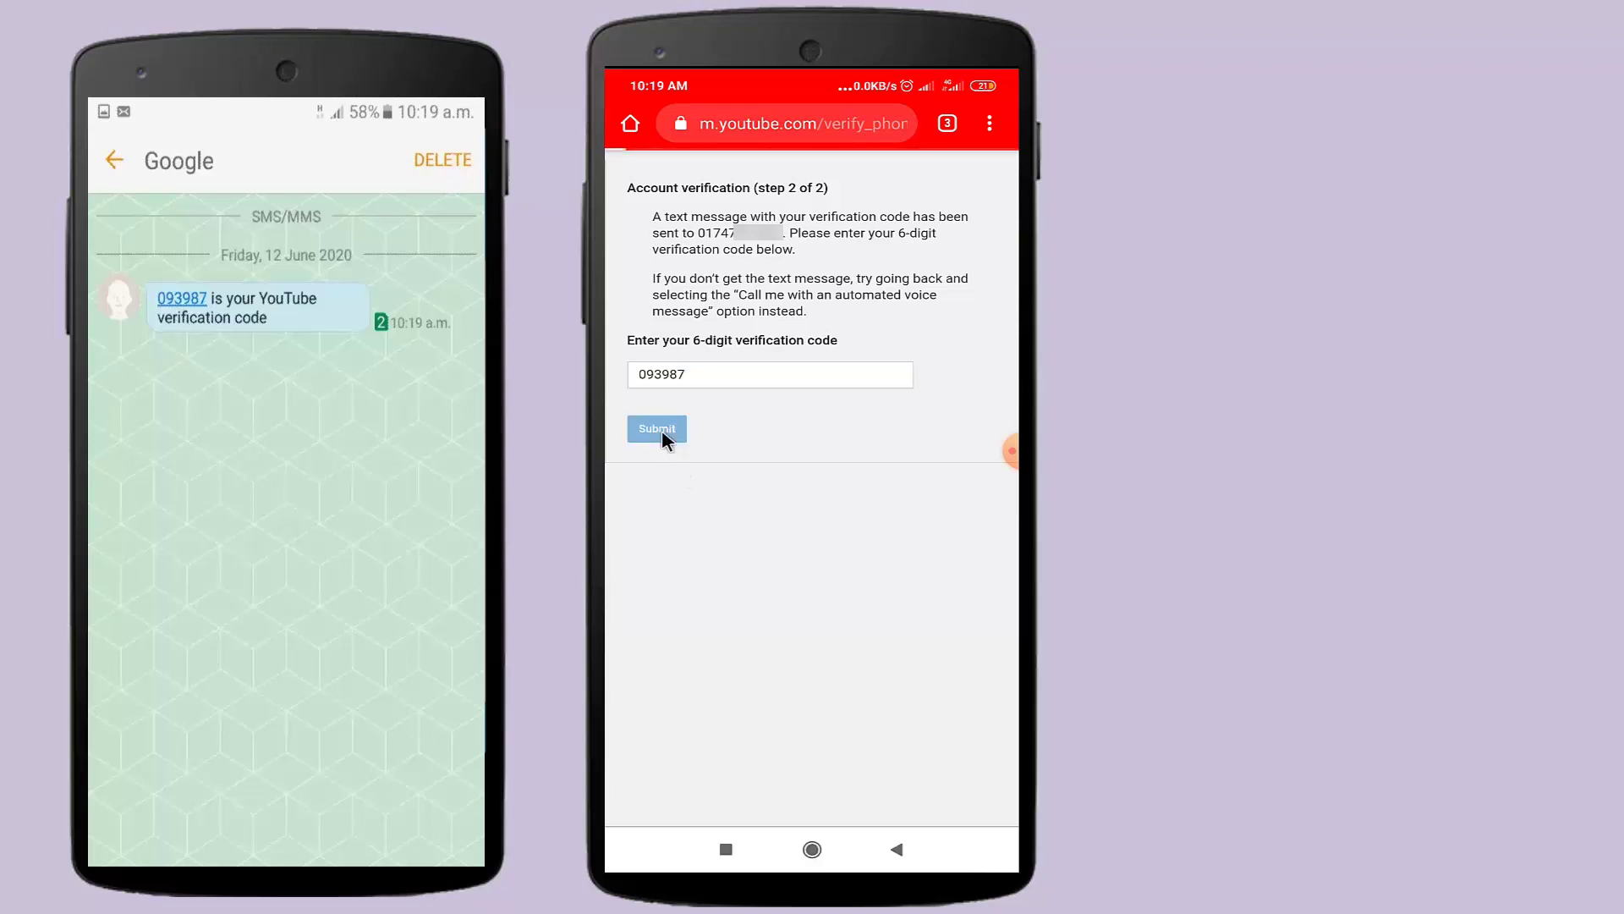